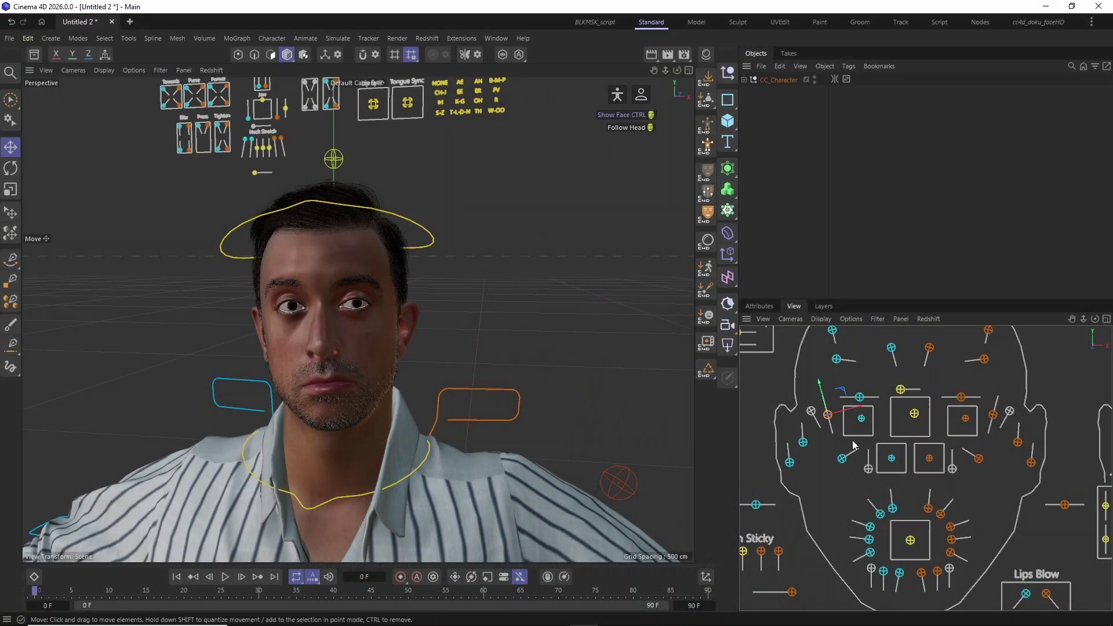
# Step: Drag both mouth-corner face-rig controls upward into a smile, leaving both selected
pyautogui.click(994, 409)
pyautogui.moveTo(950, 538); pyautogui.dragTo(966, 537)
pyautogui.keyDown('alt'); pyautogui.moveTo(966, 537); pyautogui.dragTo(952, 488, button='middle'); pyautogui.keyUp('alt')
pyautogui.click(855, 489)
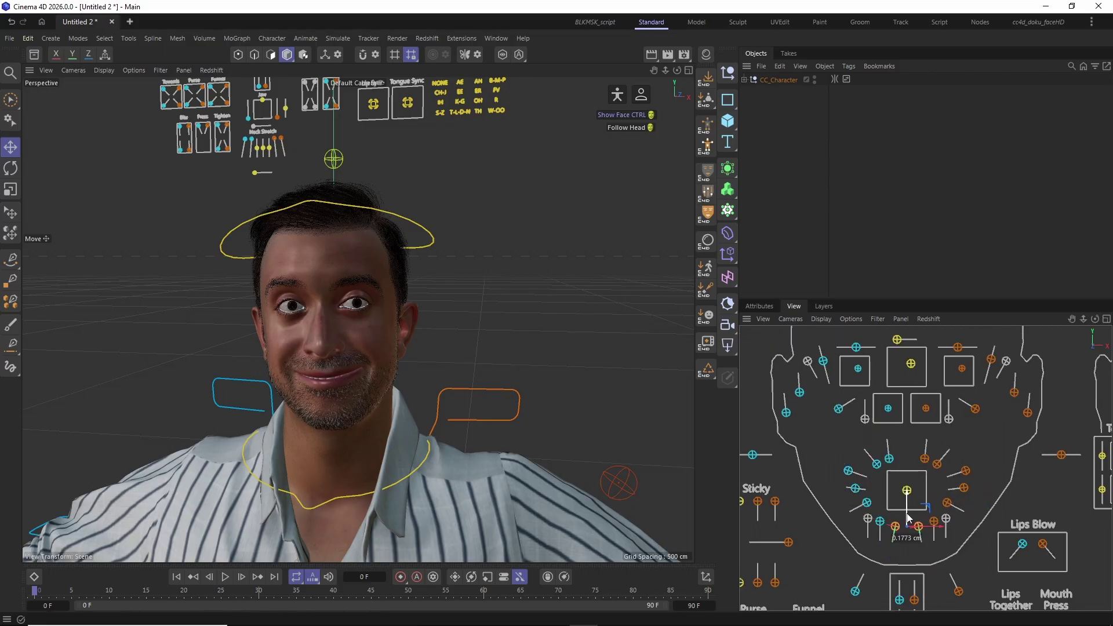
pyautogui.keyDown('alt'); pyautogui.moveTo(890, 532); pyautogui.dragTo(845, 547, button='middle'); pyautogui.keyUp('alt')
pyautogui.click(853, 391)
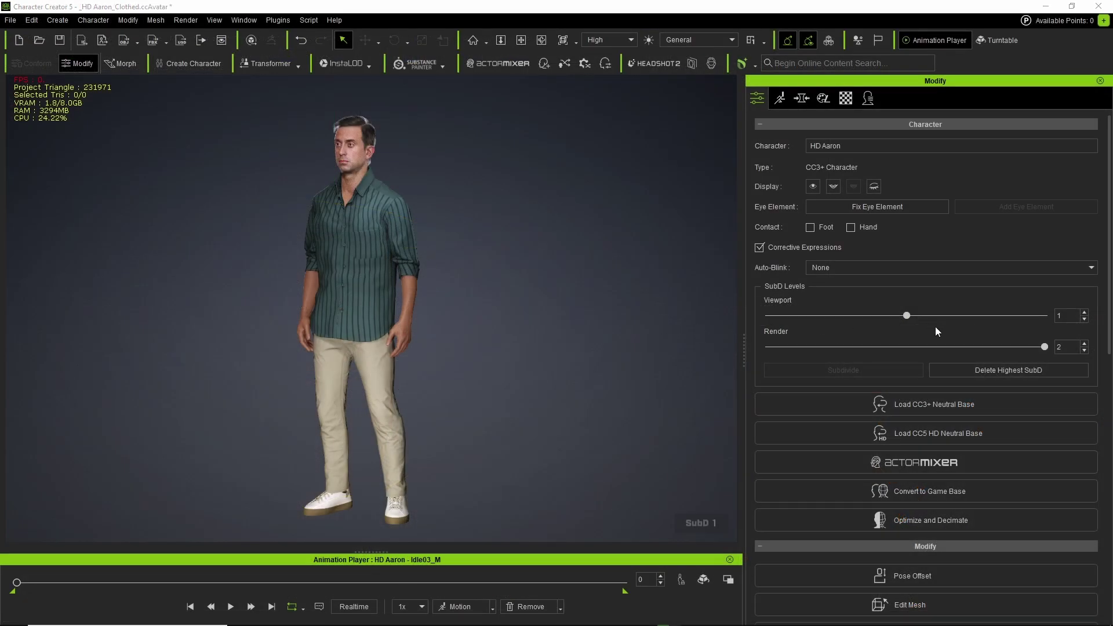
# Step: Set viewport and render SubD to 0 and remove the idle motion for a T-pose
pyautogui.moveTo(907, 315); pyautogui.dragTo(768, 316)
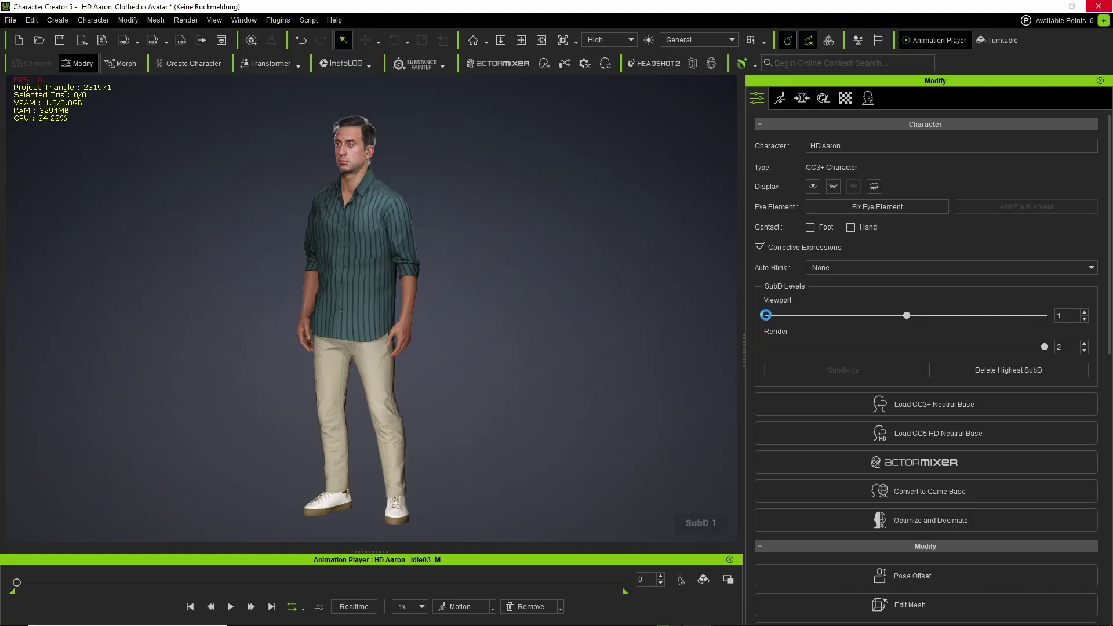
pyautogui.moveTo(1044, 347); pyautogui.dragTo(846, 352)
pyautogui.click(846, 347)
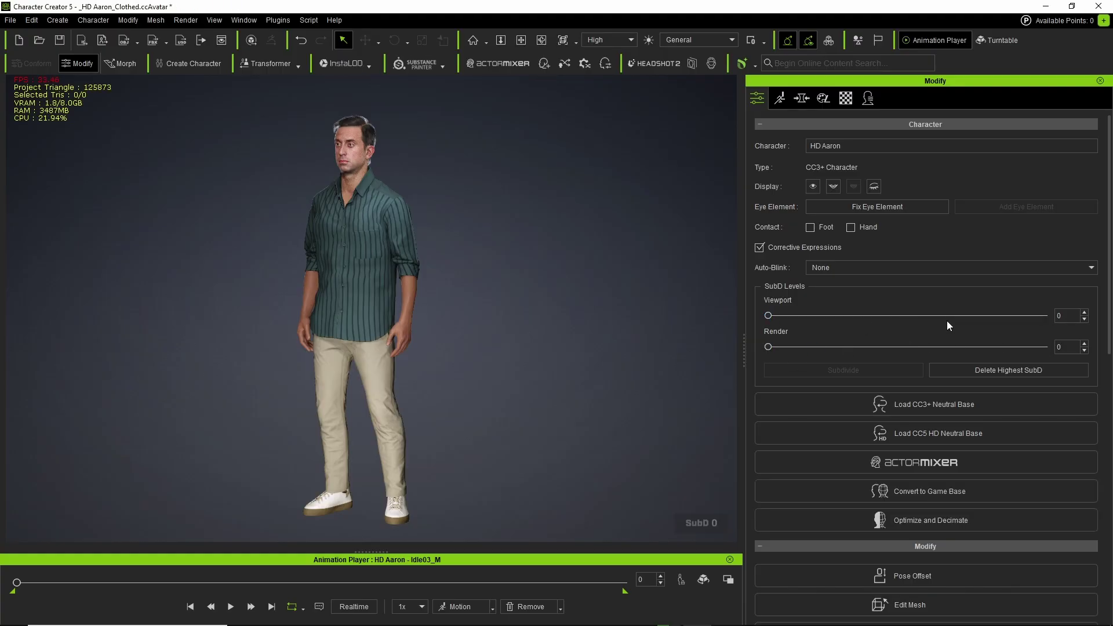
pyautogui.click(560, 607)
pyautogui.click(566, 589)
# Step: Export the clothed character as FBX using the Cinema 4D preset, mesh only
pyautogui.click(9, 21)
pyautogui.moveTo(54, 143)
pyautogui.moveTo(262, 204)
pyautogui.click(346, 218)
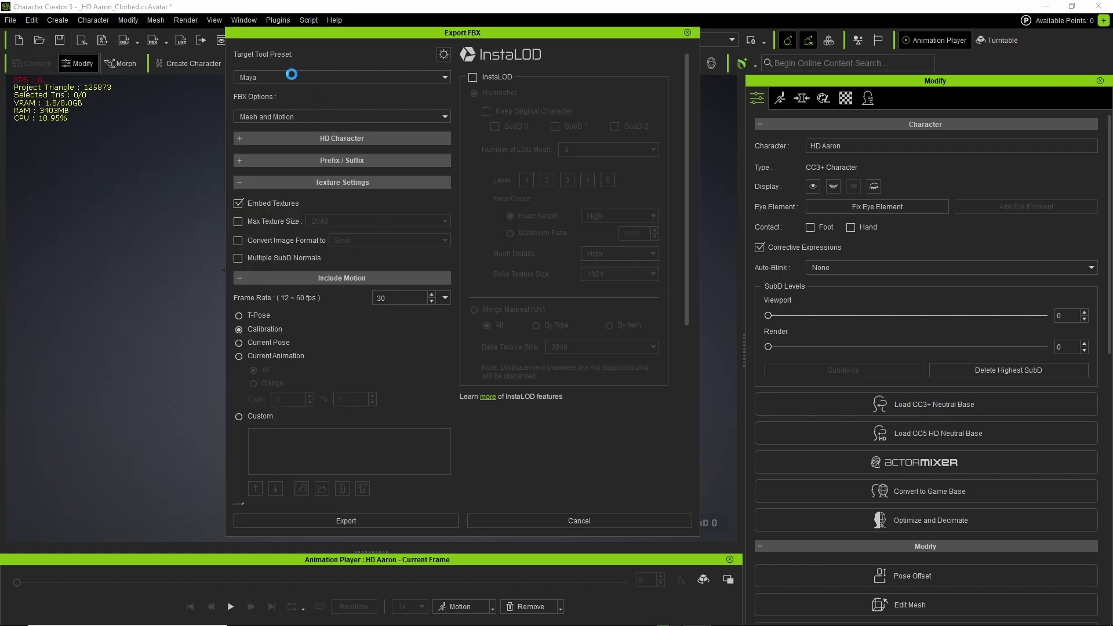
pyautogui.click(270, 75)
pyautogui.click(258, 166)
pyautogui.click(256, 117)
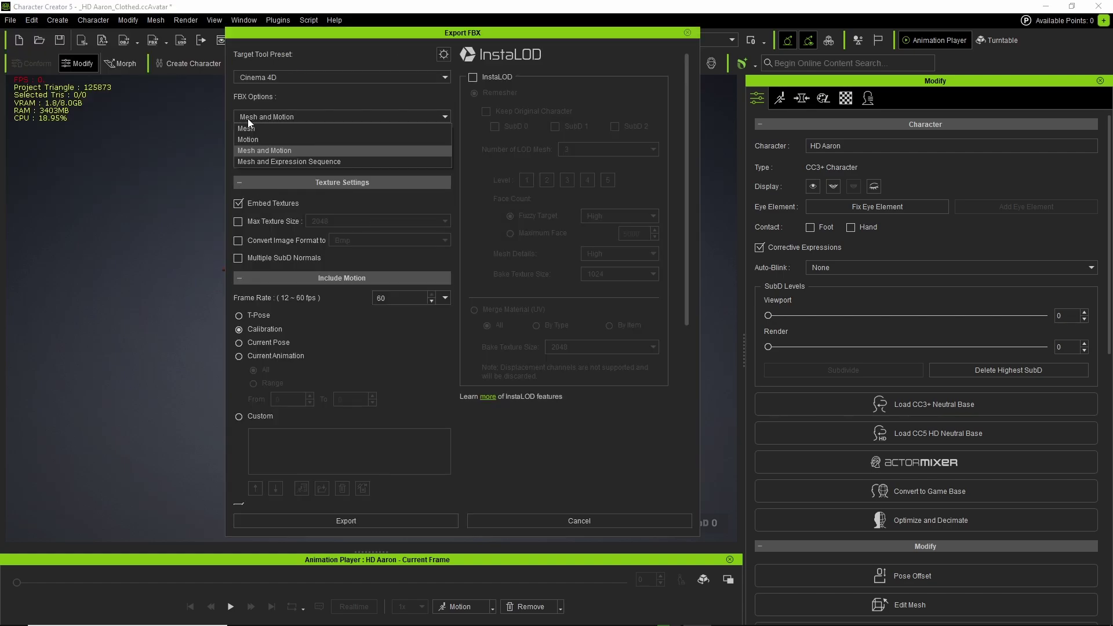
pyautogui.click(246, 128)
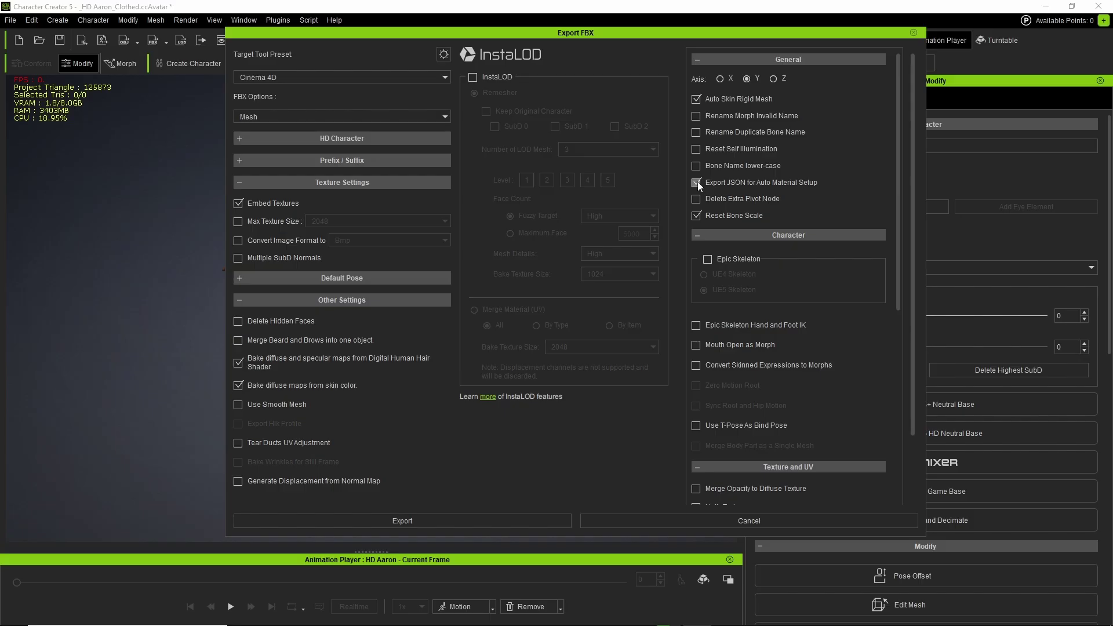
# Step: Keep the HD character at SubD 0 and turn off Embed Textures
pyautogui.click(257, 136)
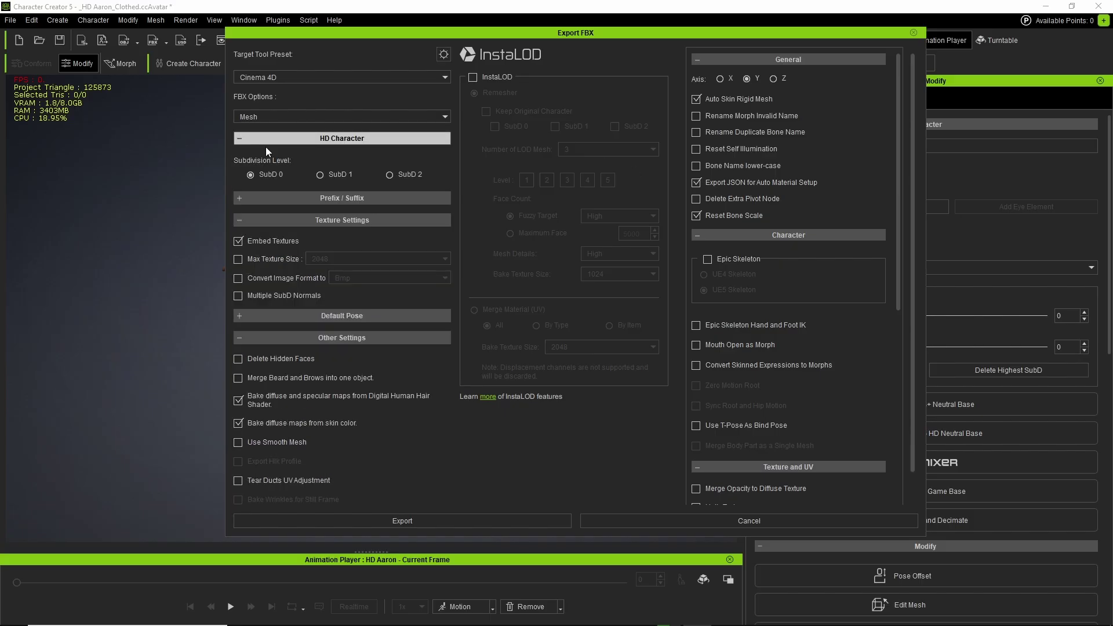
pyautogui.click(238, 241)
pyautogui.click(241, 317)
pyautogui.scroll(-1, 433, 464)
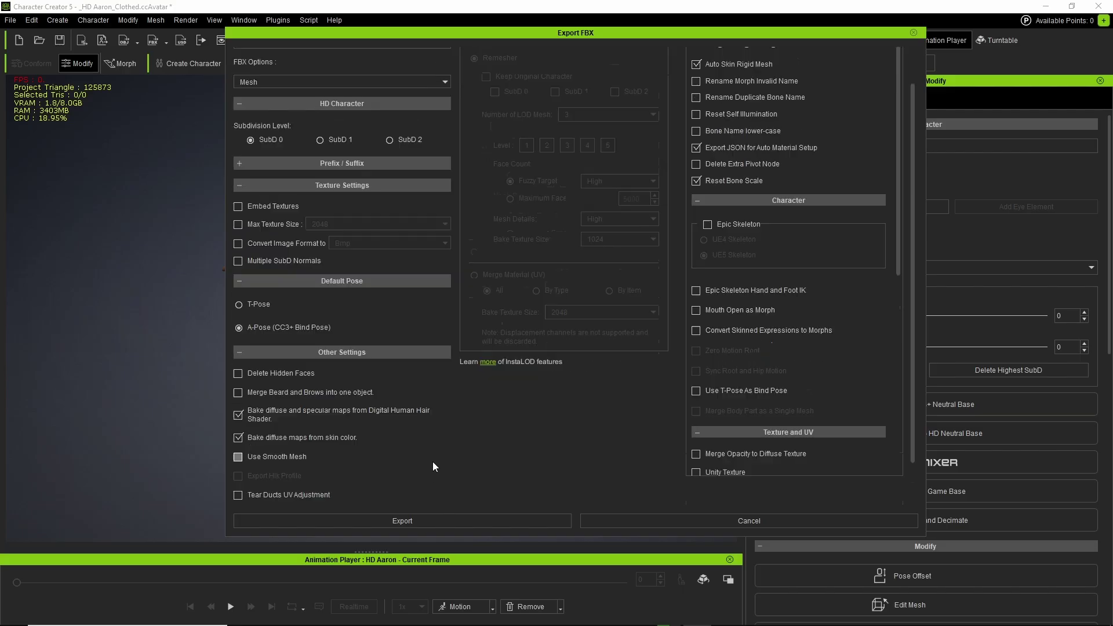
pyautogui.scroll(-1, 433, 466)
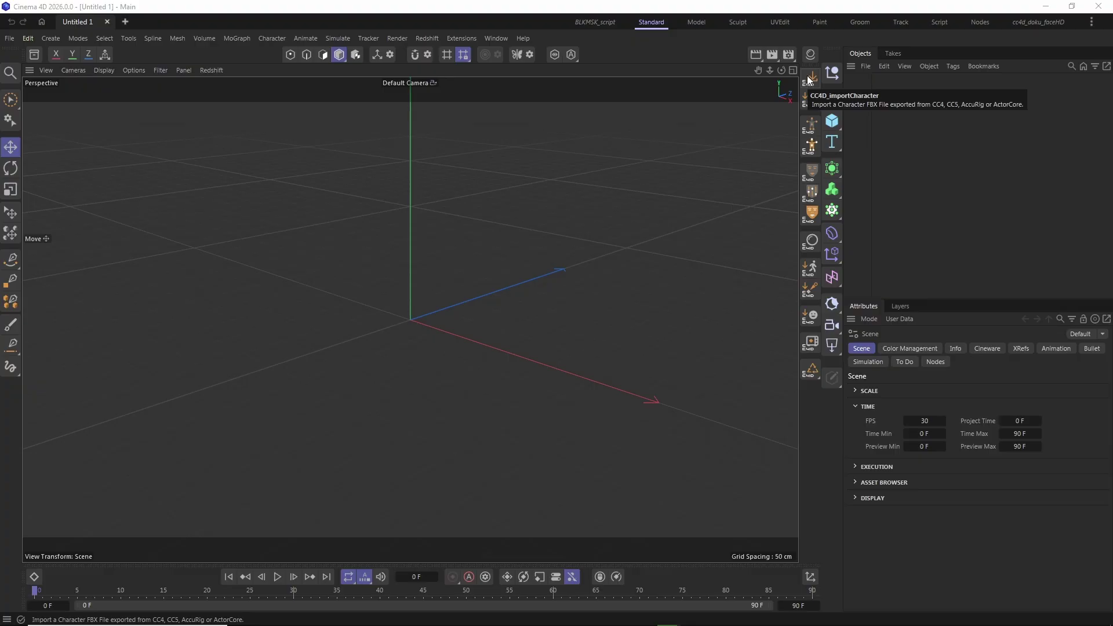
# Step: Load CC5_AaronHD_toC4D_v004.Fbx with CC4D_importCharacter and set Materials to Advanced
pyautogui.click(812, 78)
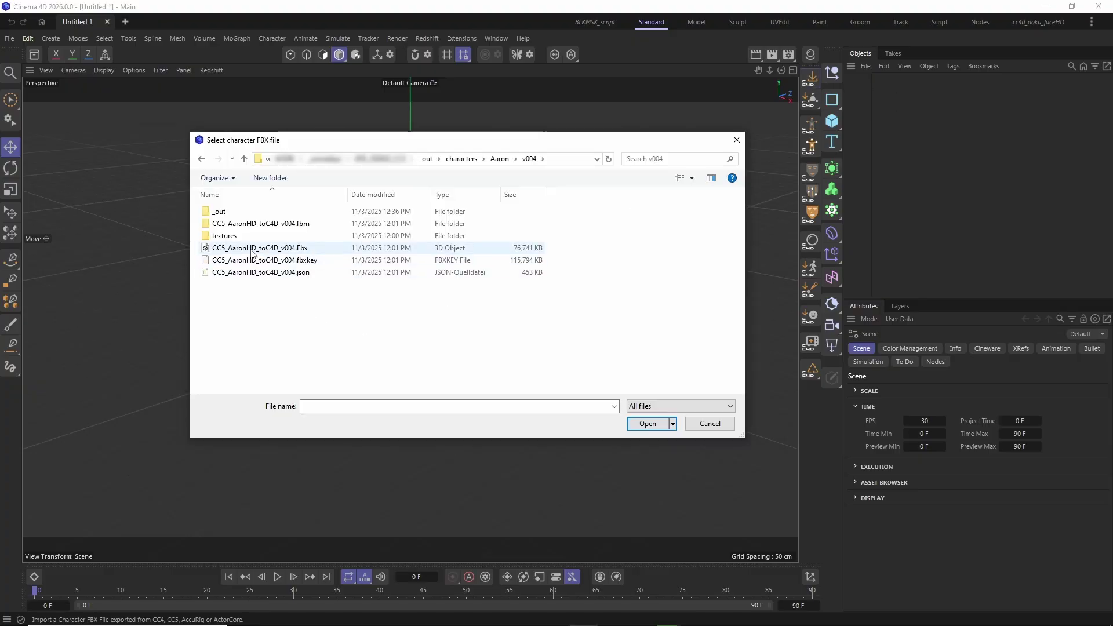
pyautogui.click(253, 250)
pyautogui.click(644, 424)
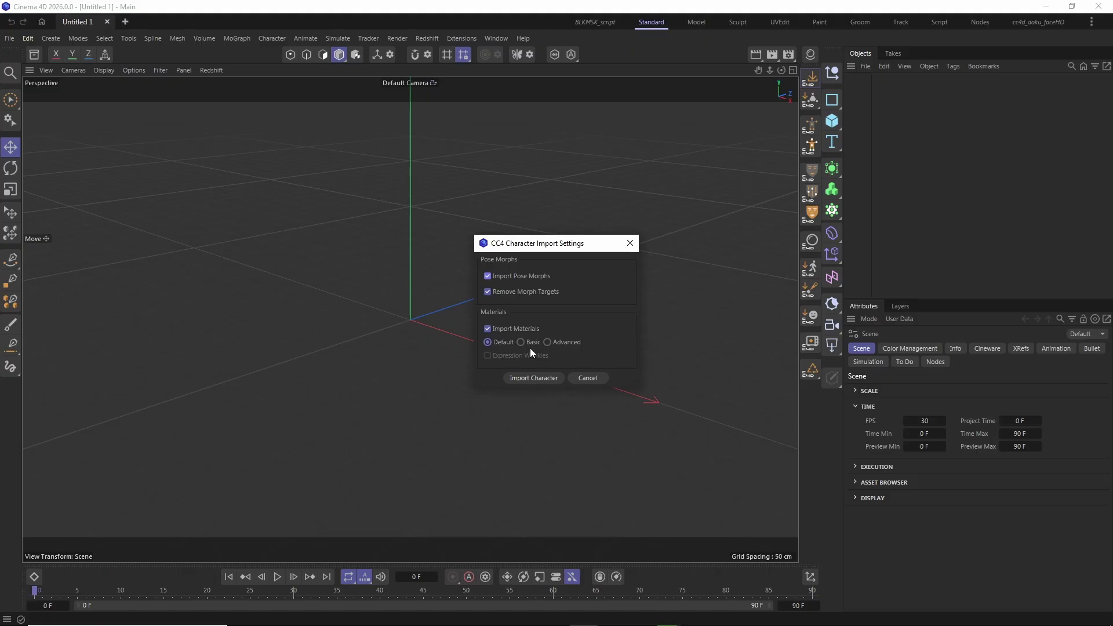
pyautogui.click(548, 342)
# Step: Confirm Import Character in the CC4 Character Import Settings and let CC_Character load
pyautogui.click(537, 377)
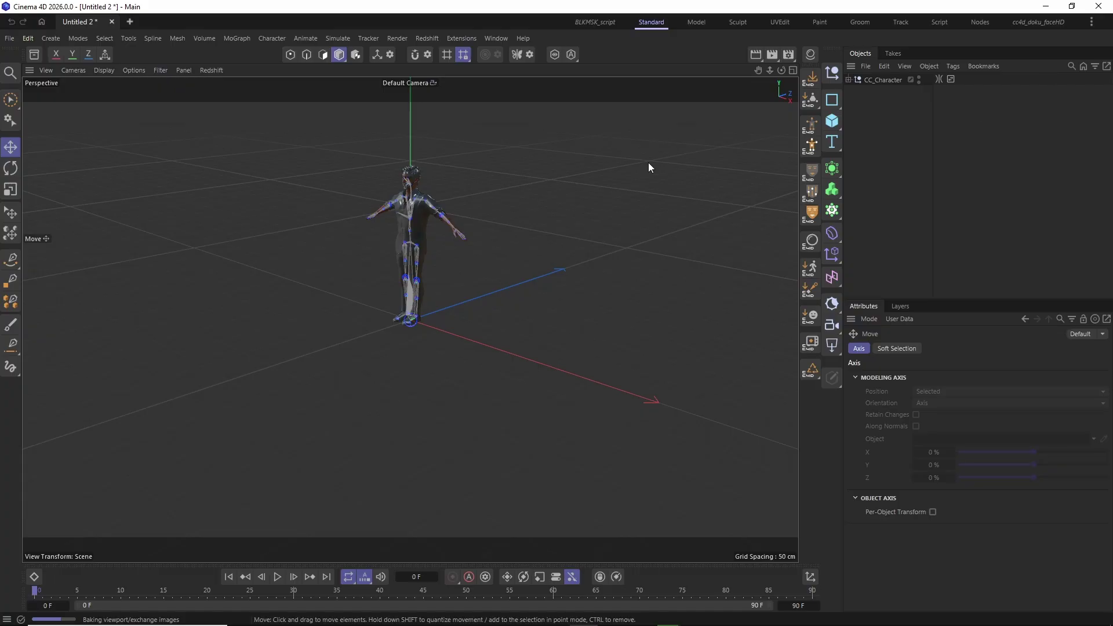
# Step: View the character in three-quarter, then show CC_Character's CONFIG tab with FBX, JSON and cc3+ type
pyautogui.scroll(10, 423, 162)
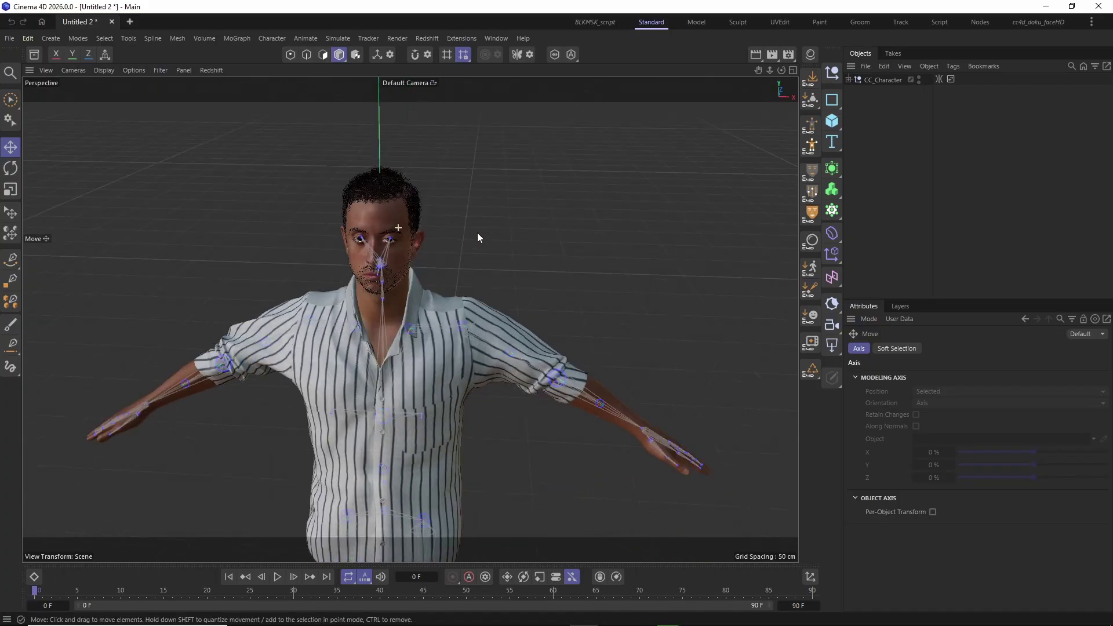
pyautogui.keyDown('alt'); pyautogui.moveTo(392, 215); pyautogui.dragTo(348, 238); pyautogui.keyUp('alt')
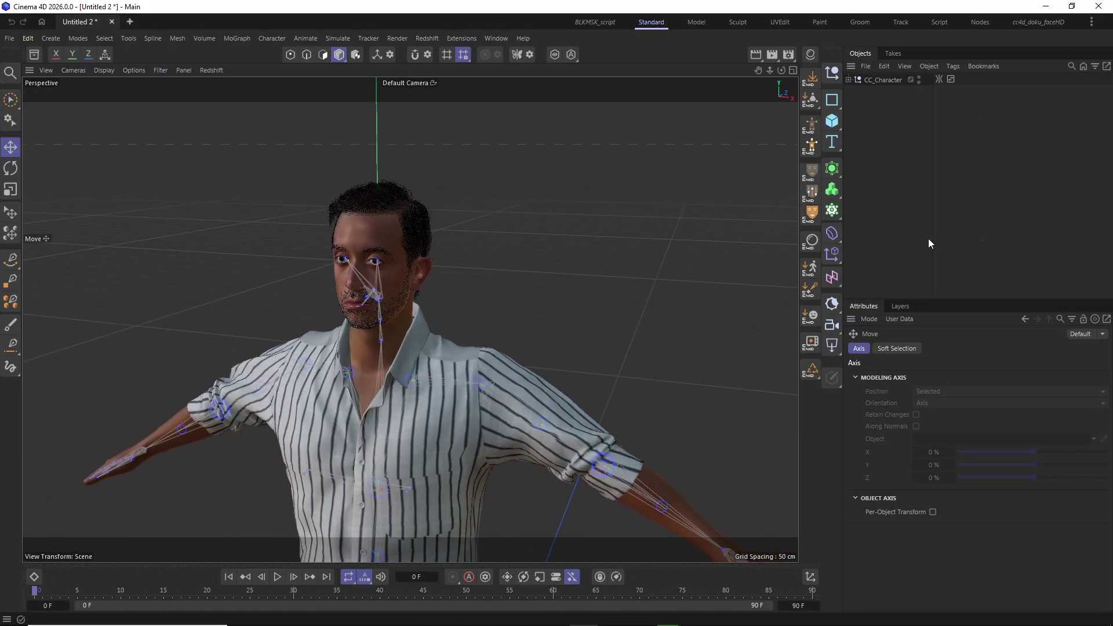
pyautogui.click(882, 80)
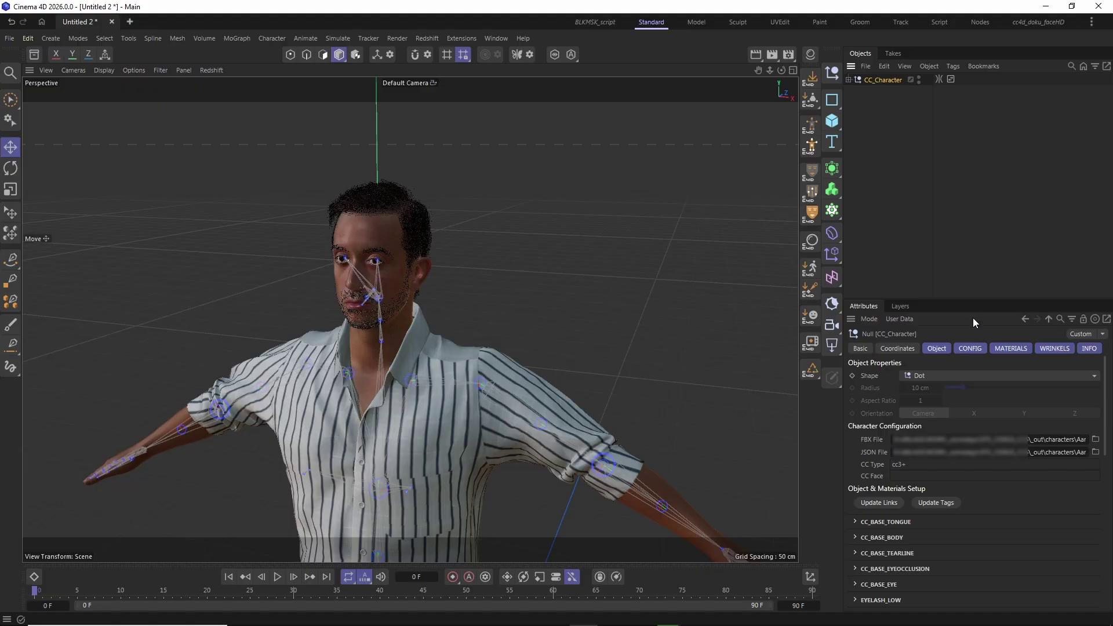
pyautogui.click(966, 347)
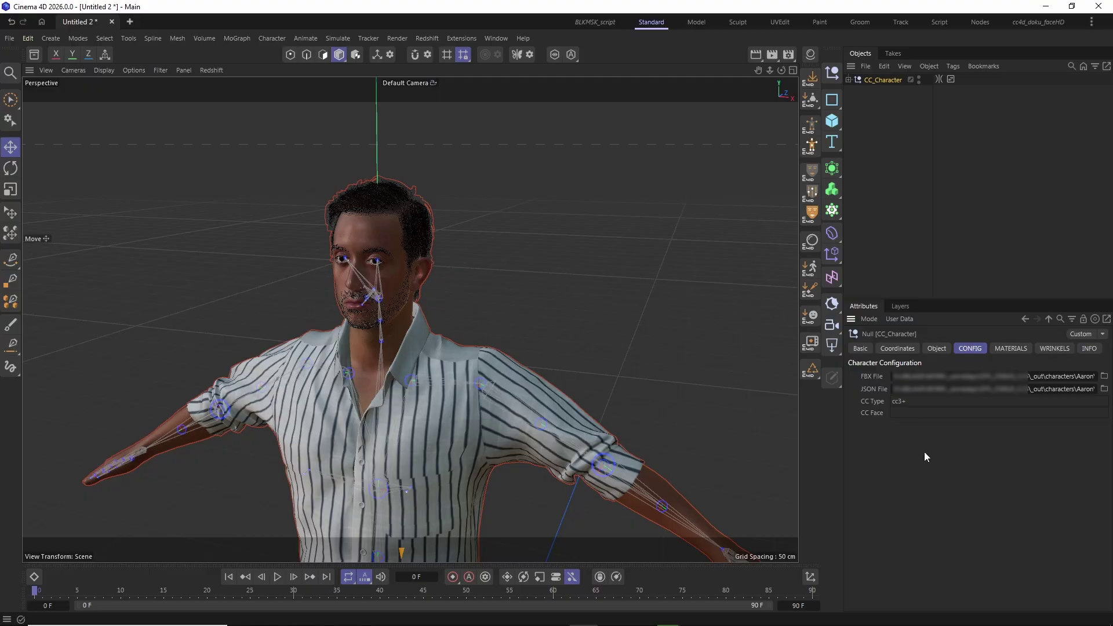
# Step: Inspect the PY_wrinkleSolver Python tag's code and Basic properties, then deselect it
pyautogui.click(989, 201)
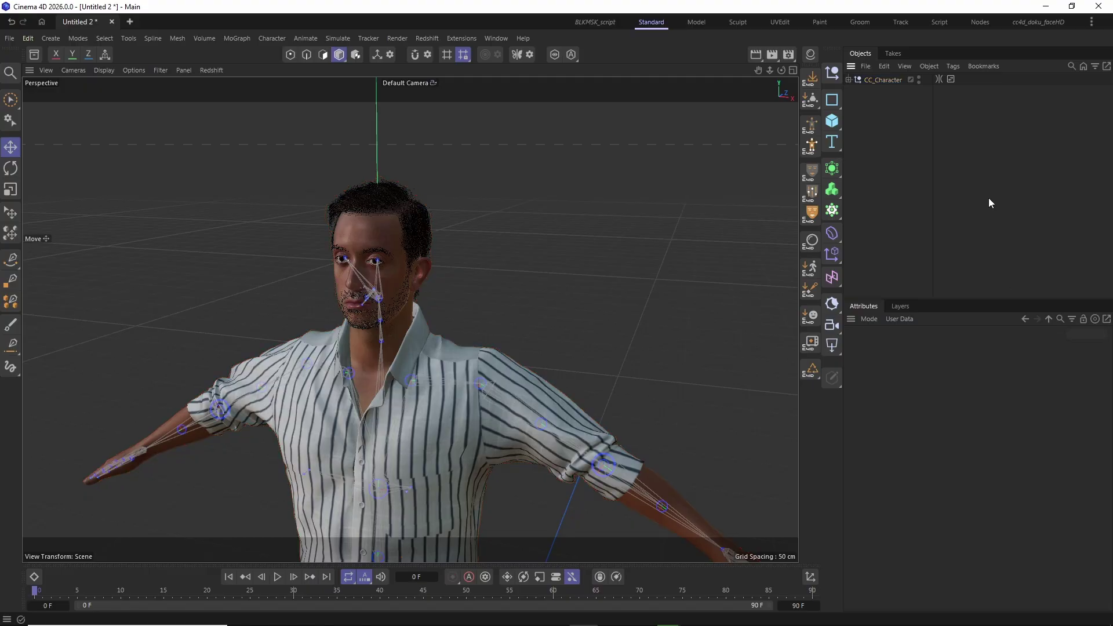
pyautogui.click(939, 79)
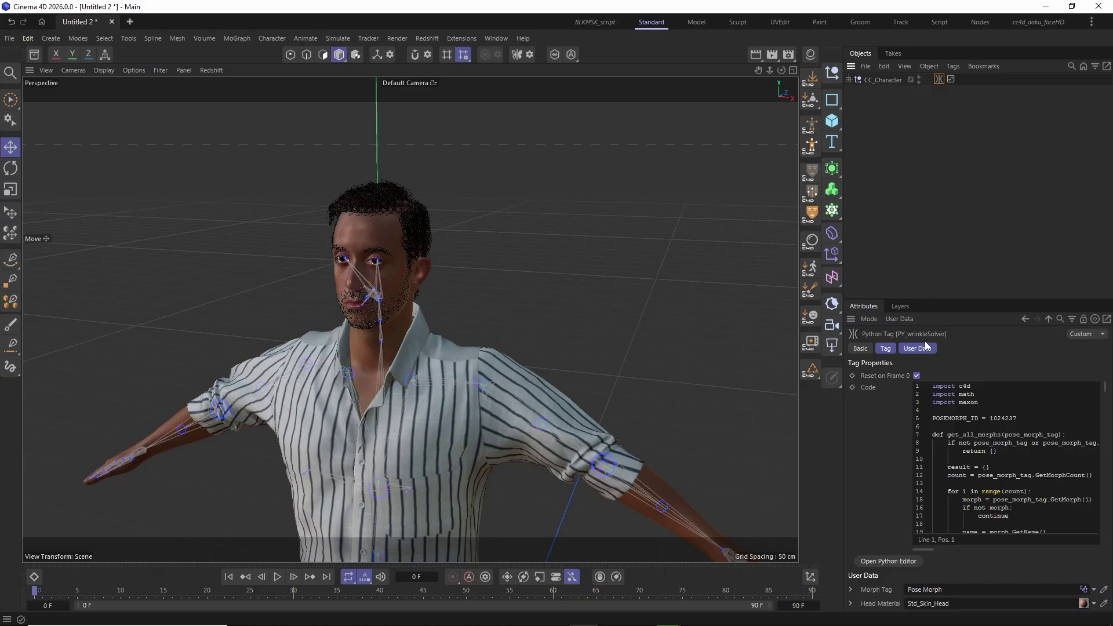
pyautogui.click(884, 350)
pyautogui.click(861, 349)
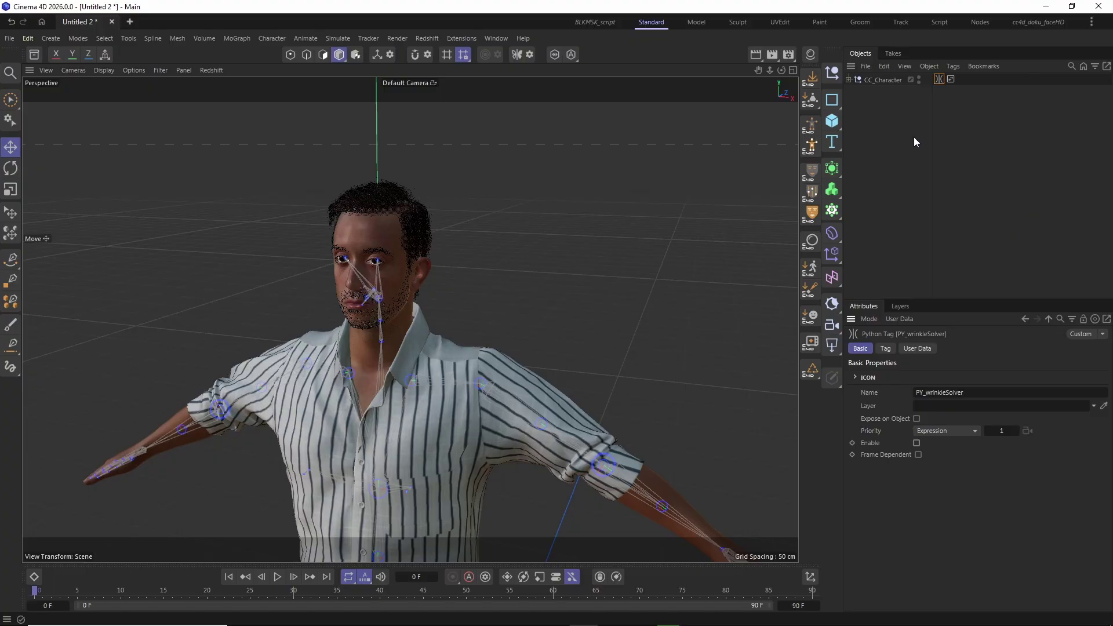
pyautogui.click(933, 152)
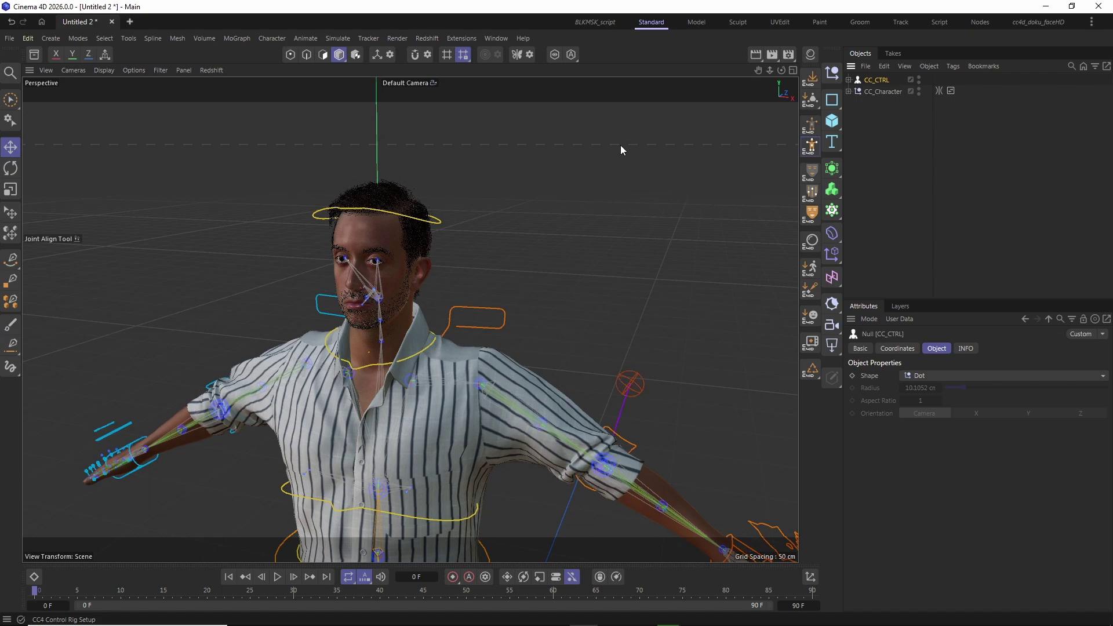
# Step: Add the CC4D_FACE-RIG-HD face rig and frame the view on the head controls
pyautogui.scroll(-5, 407, 181)
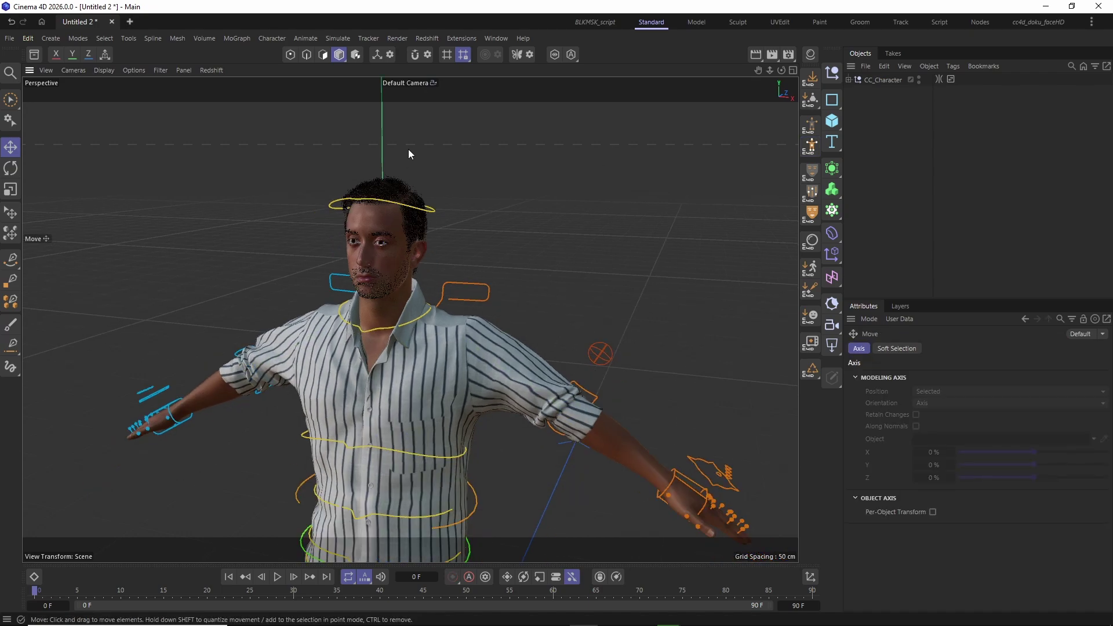
pyautogui.click(812, 194)
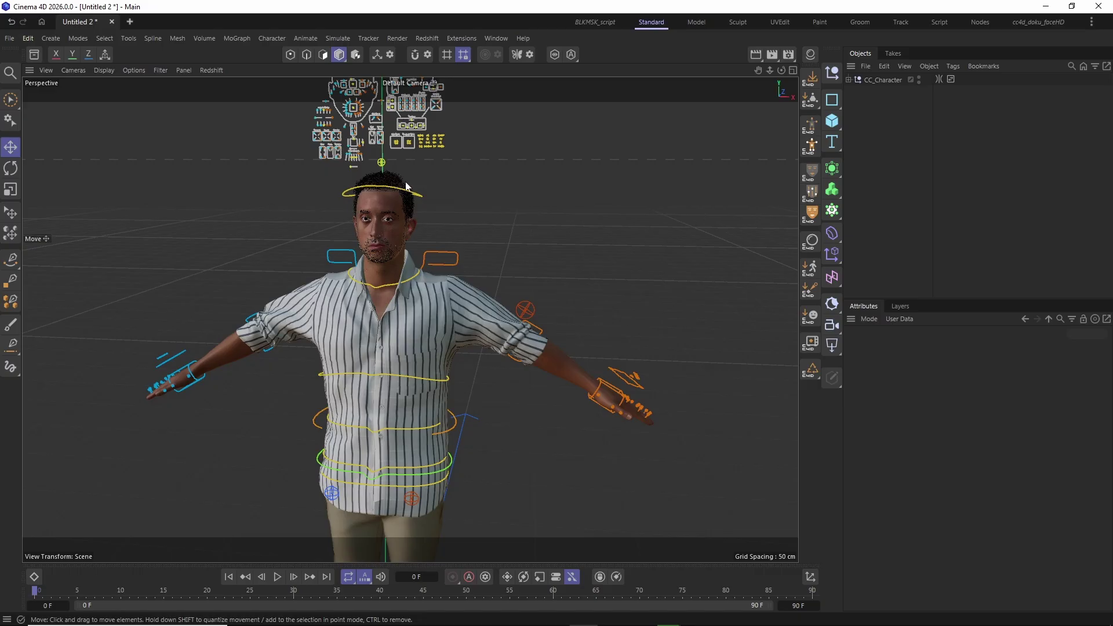
pyautogui.scroll(4, 399, 205)
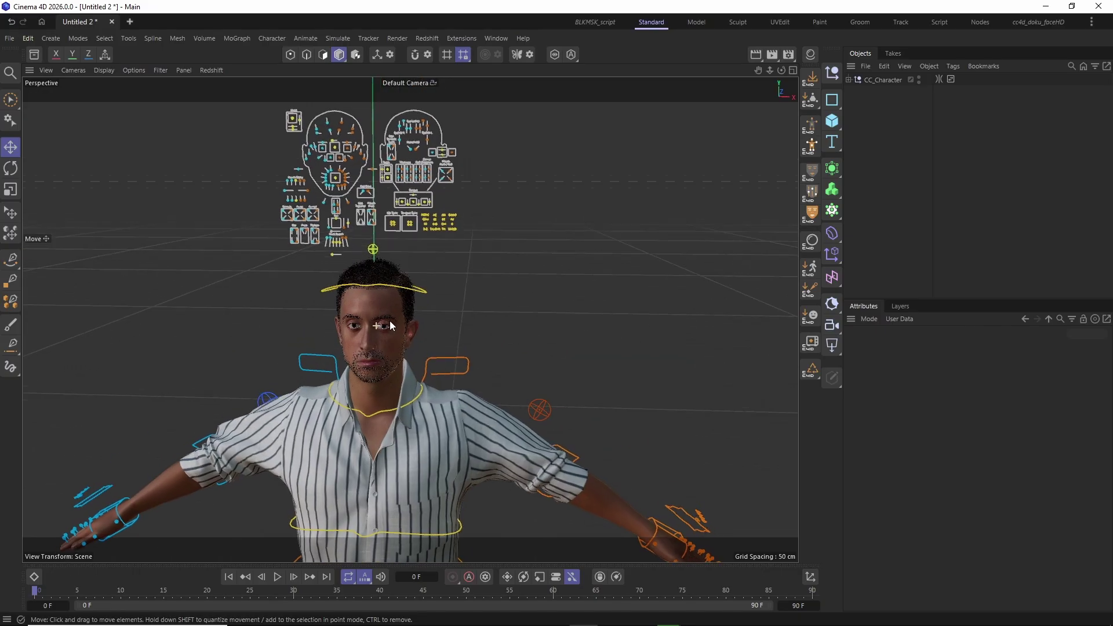
pyautogui.keyDown('alt'); pyautogui.moveTo(390, 322); pyautogui.dragTo(398, 310); pyautogui.keyUp('alt')
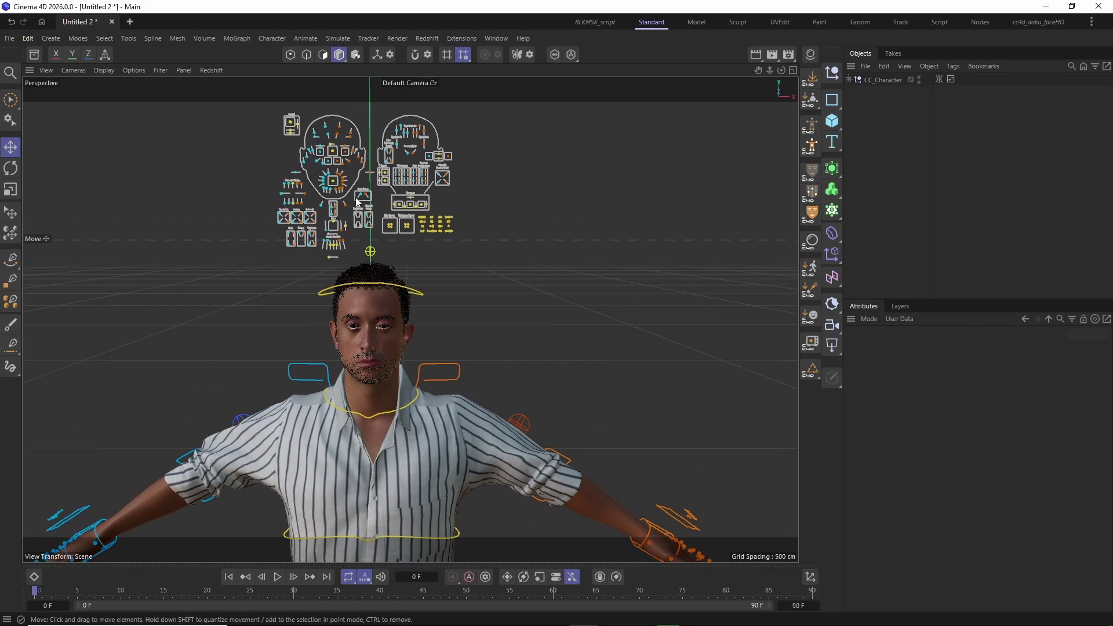
pyautogui.click(371, 253)
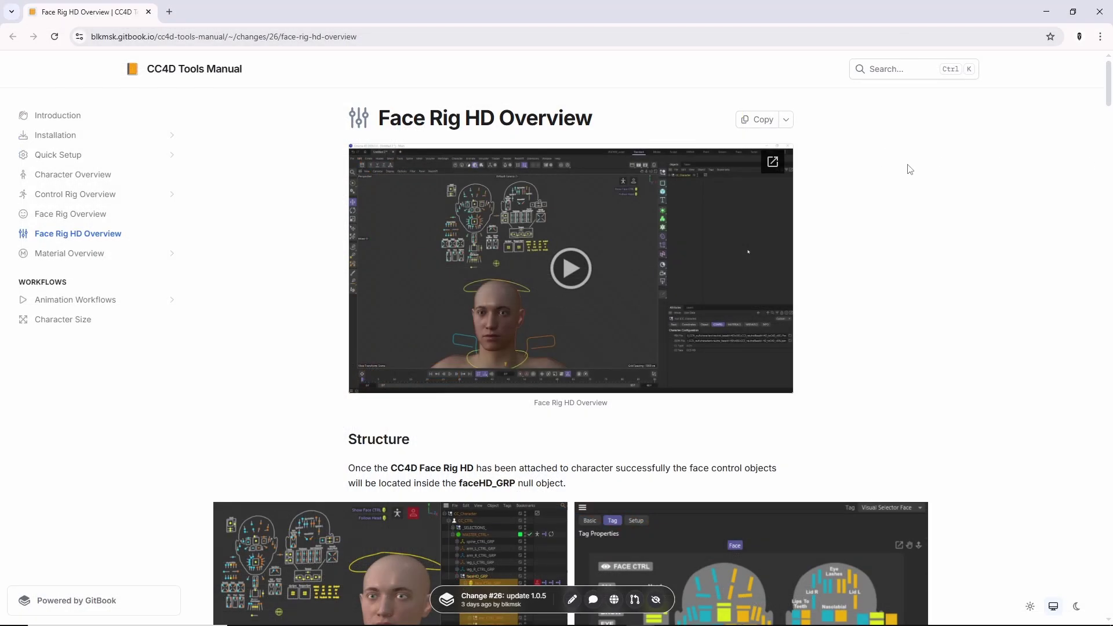
# Step: Scroll the Face Rig HD Overview through the Lip Sync, Jaw, Neck, Brow and Eye sections
pyautogui.scroll(-4, 911, 170)
pyautogui.scroll(-10, 910, 170)
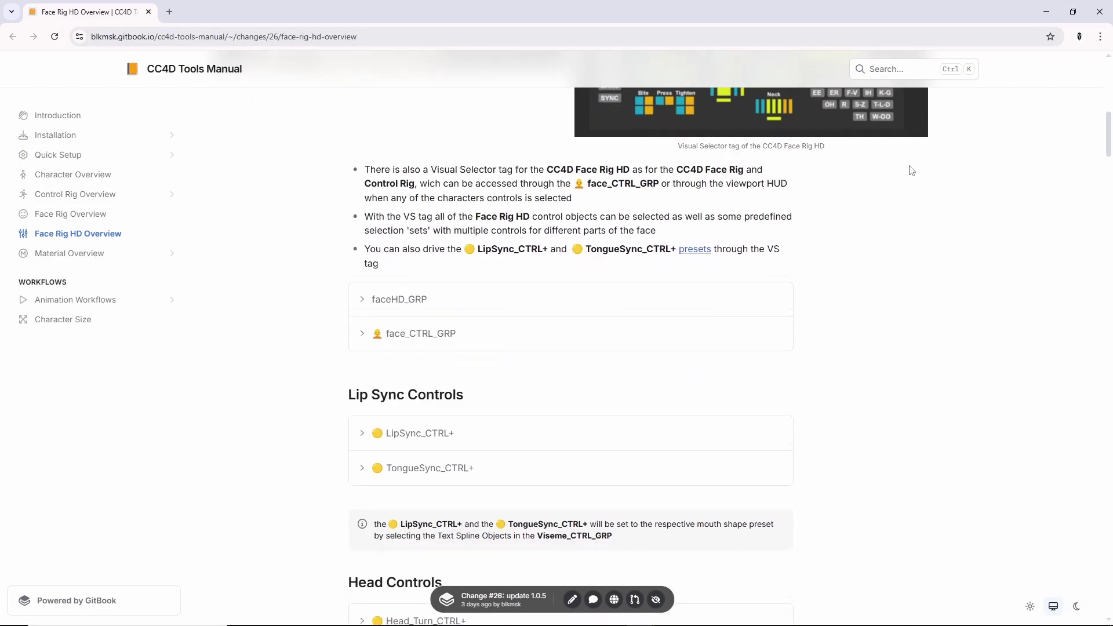
pyautogui.scroll(-15, 910, 169)
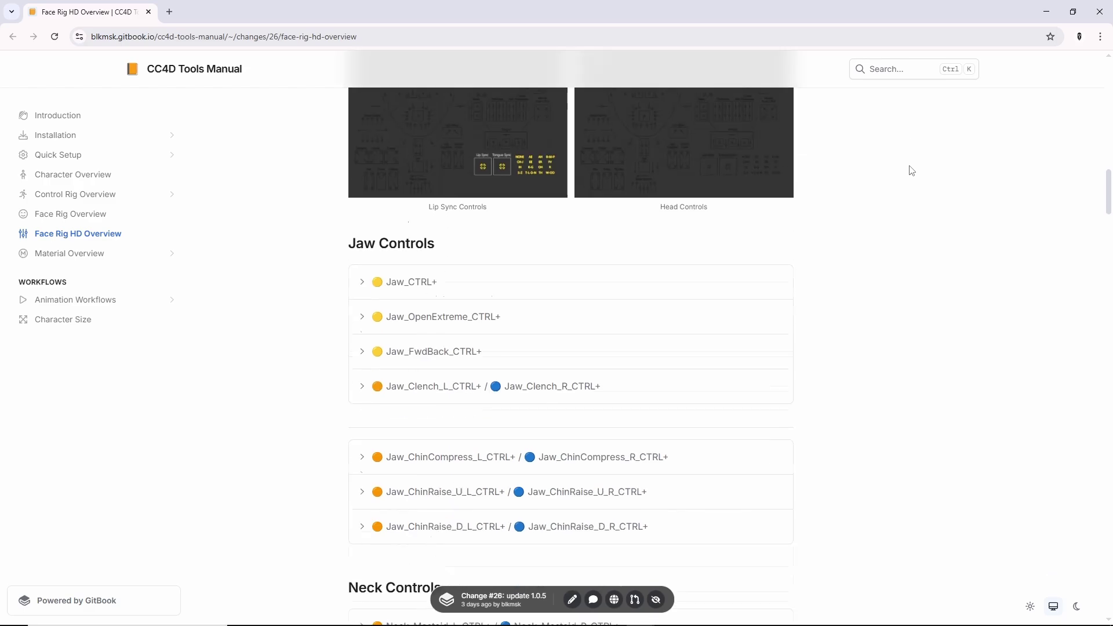
pyautogui.scroll(-15, 910, 169)
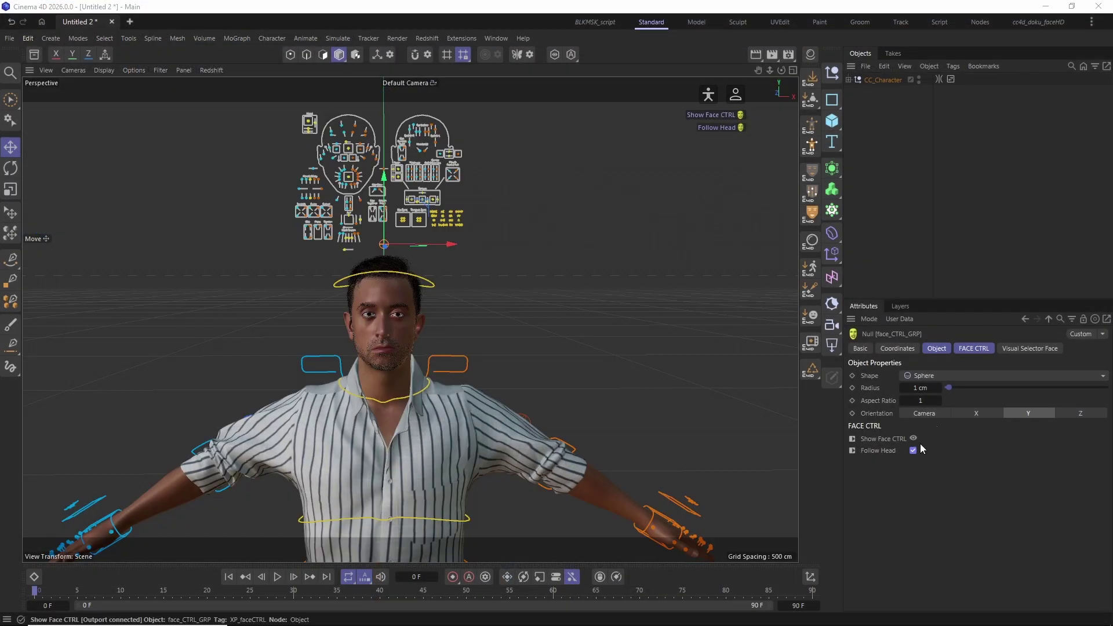
# Step: Dock a new view showing the face-rig controls and disable Safe Frames in the main viewport
pyautogui.click(18, 104)
pyautogui.moveTo(223, 376); pyautogui.dragTo(439, 338)
pyautogui.click(109, 65)
pyautogui.click(122, 158)
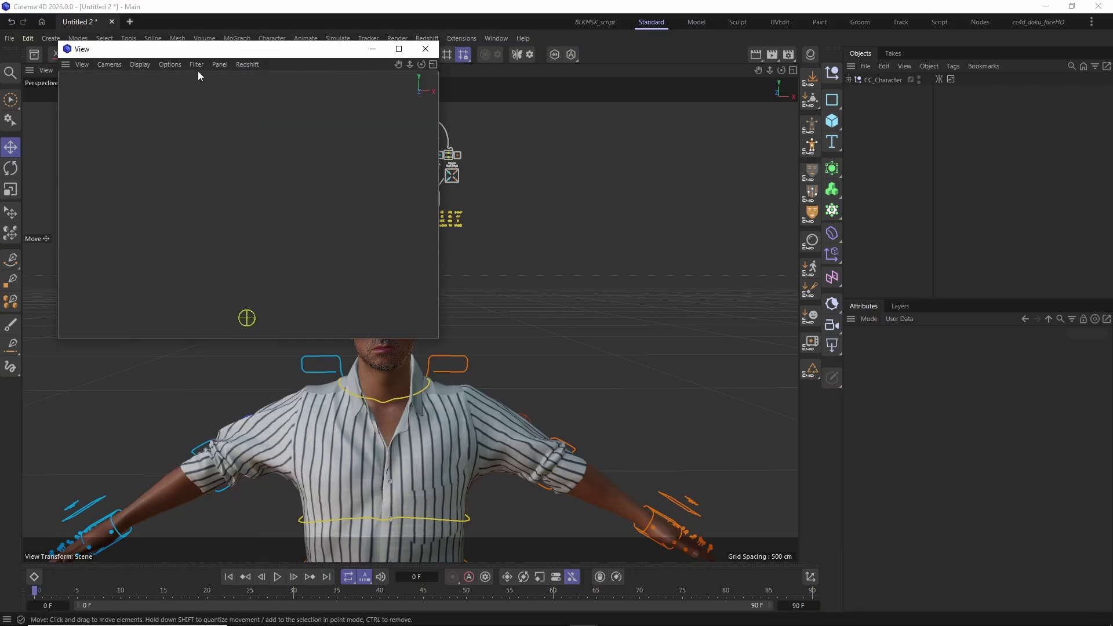
pyautogui.click(197, 65)
pyautogui.click(252, 455)
pyautogui.moveTo(842, 173); pyautogui.dragTo(739, 174)
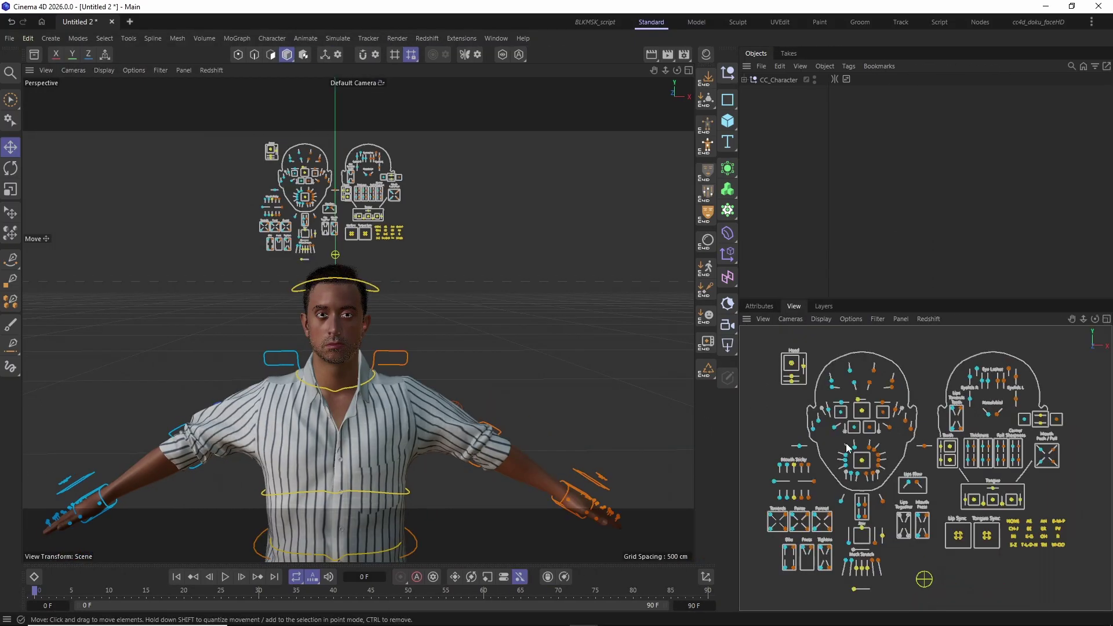
pyautogui.scroll(8, 339, 322)
pyautogui.click(74, 70)
pyautogui.click(88, 157)
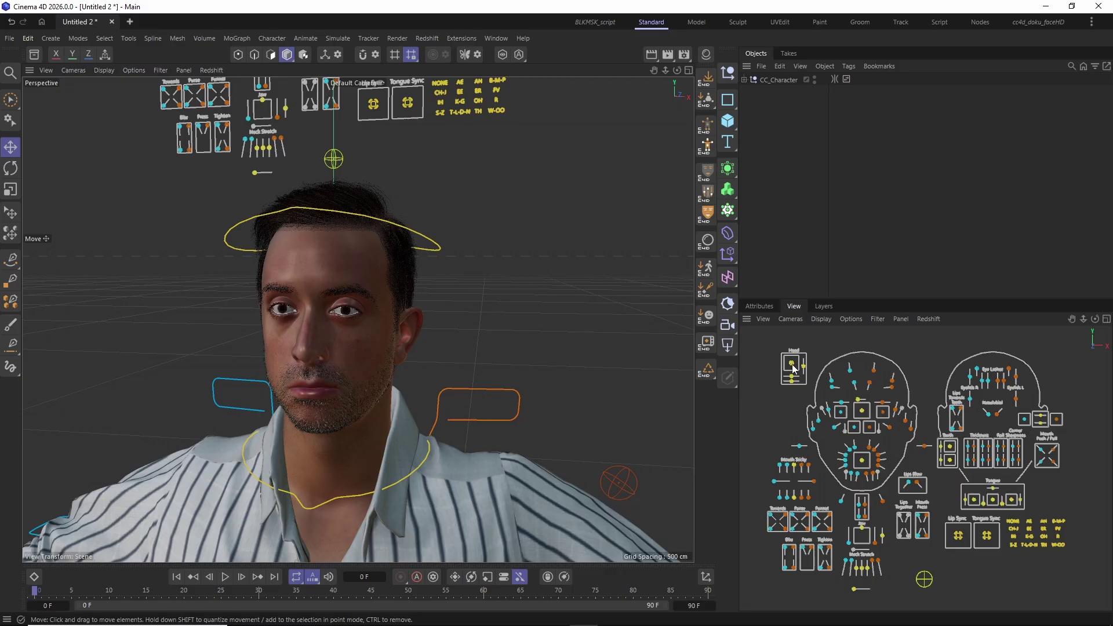
# Step: Turn the head with the Head control and raise the eye-area controls
pyautogui.scroll(6, 791, 353)
pyautogui.moveTo(817, 508); pyautogui.dragTo(840, 514)
pyautogui.scroll(-6, 841, 514)
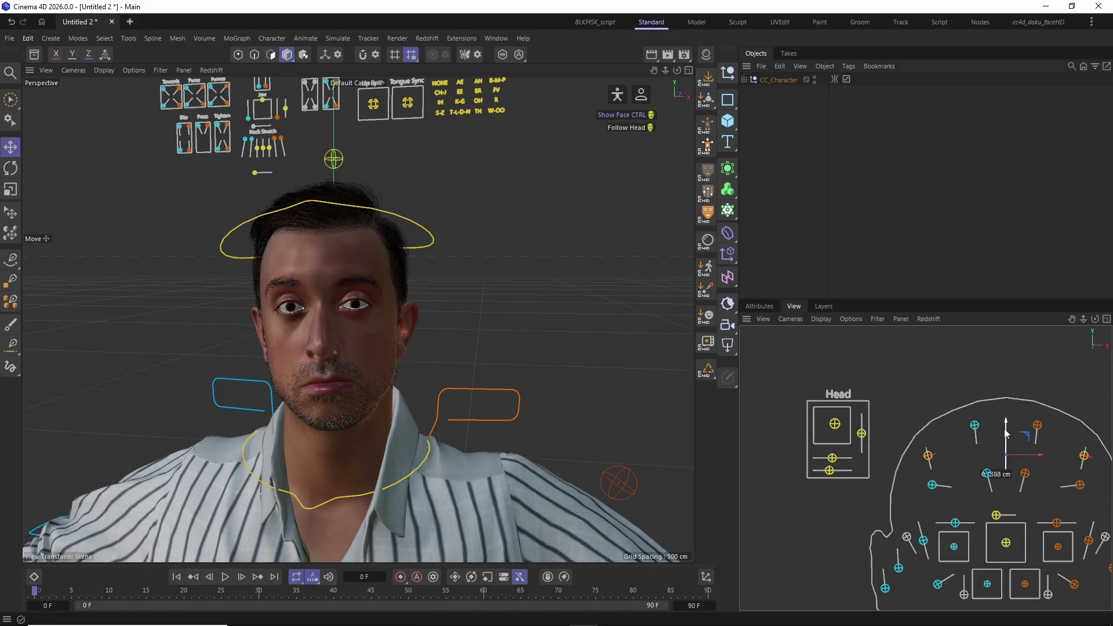
pyautogui.scroll(4, 957, 464)
pyautogui.click(914, 413)
pyautogui.moveTo(914, 409); pyautogui.dragTo(912, 400)
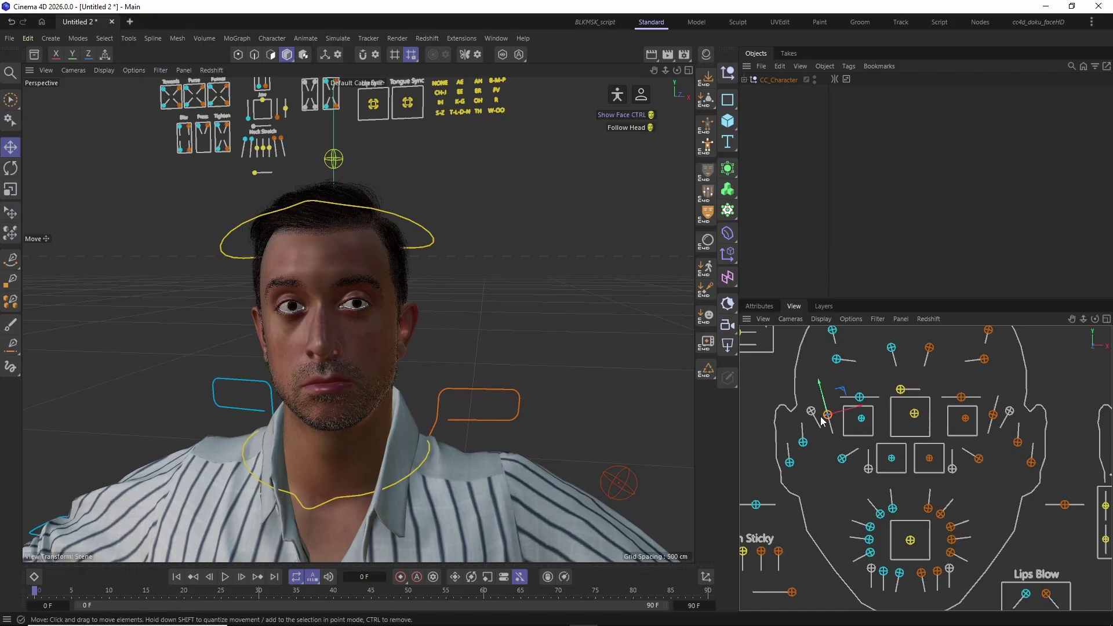
pyautogui.moveTo(993, 415); pyautogui.dragTo(995, 408)
# Step: Pull the mouth corner into a smile, lower the lip and move the Jaw control open
pyautogui.moveTo(870, 527); pyautogui.dragTo(895, 529)
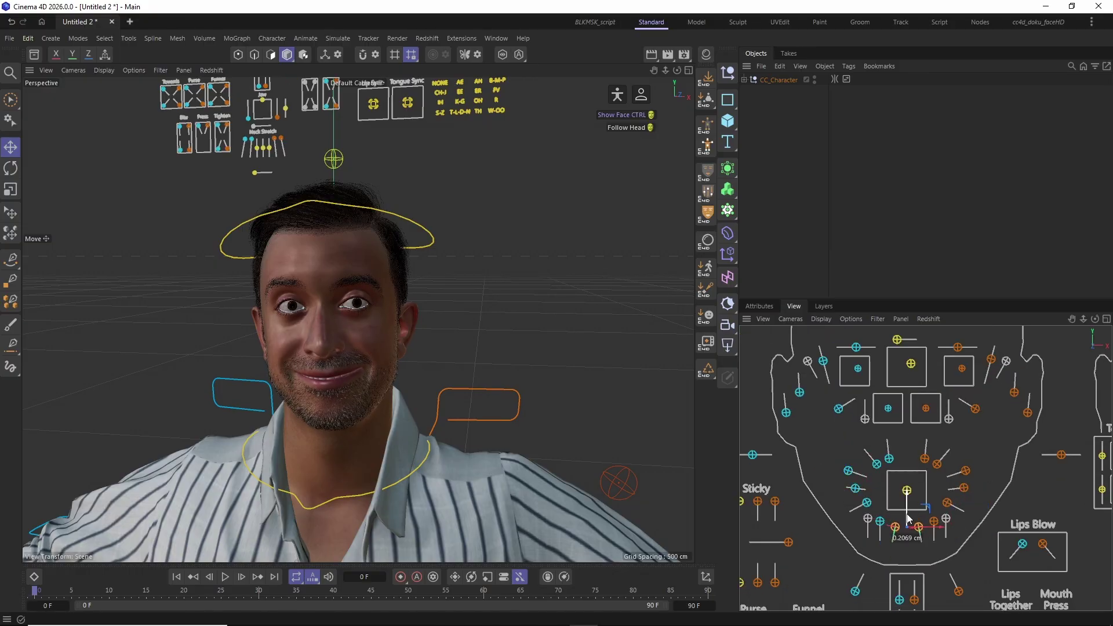
pyautogui.keyDown('alt'); pyautogui.moveTo(985, 427); pyautogui.dragTo(941, 442, button='middle'); pyautogui.keyUp('alt')
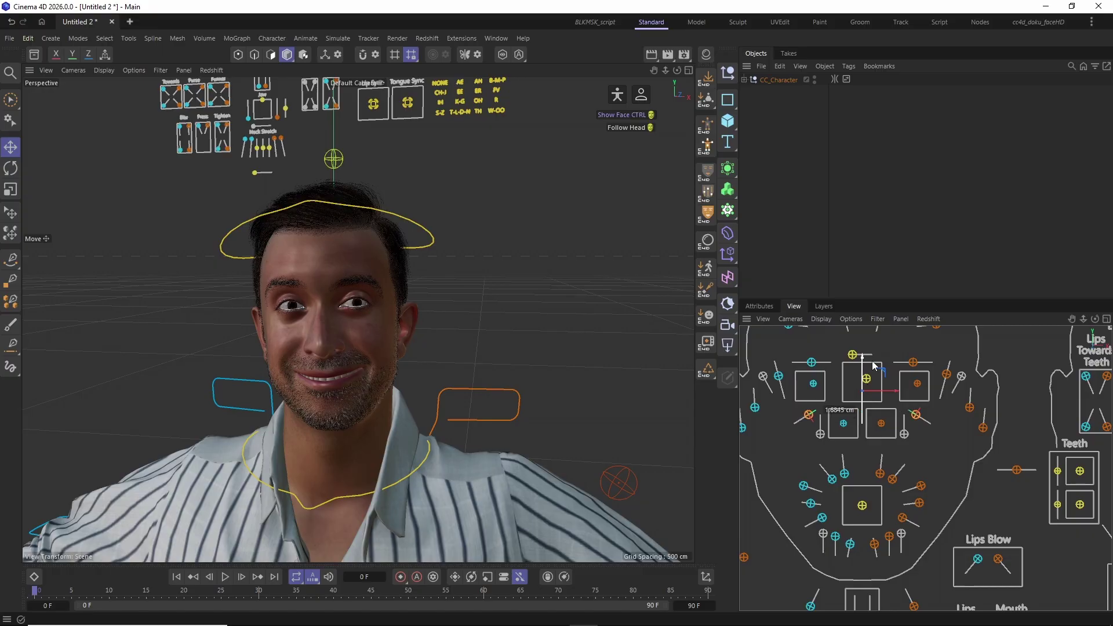
pyautogui.keyDown('alt'); pyautogui.moveTo(908, 547); pyautogui.dragTo(931, 450, button='middle'); pyautogui.keyUp('alt')
pyautogui.moveTo(885, 574); pyautogui.dragTo(885, 544)
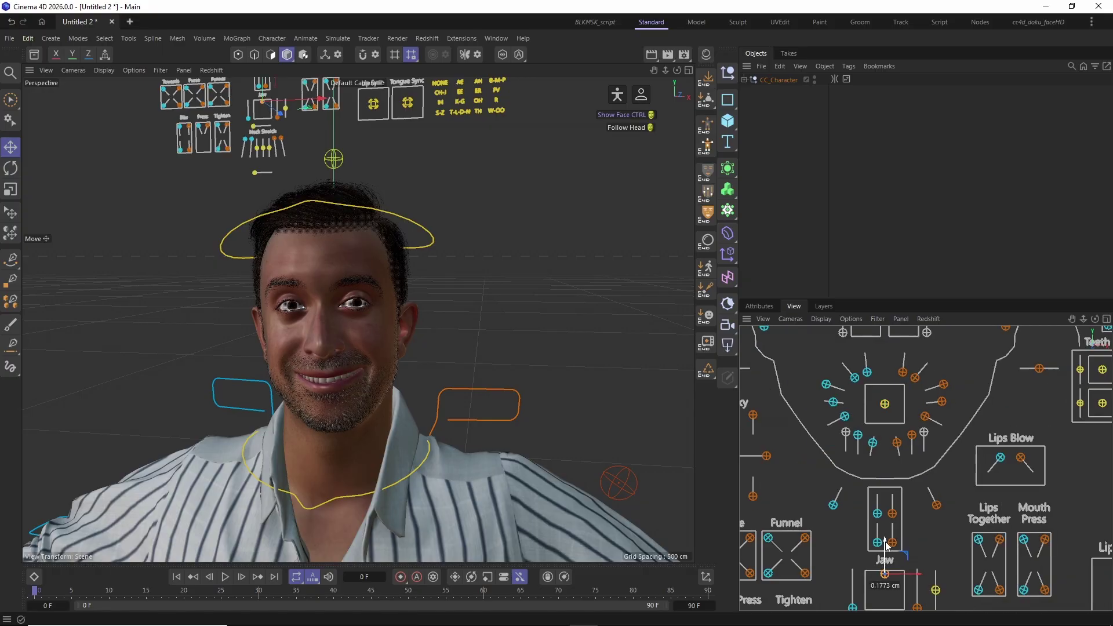
pyautogui.scroll(-3, 510, 457)
pyautogui.click(546, 436)
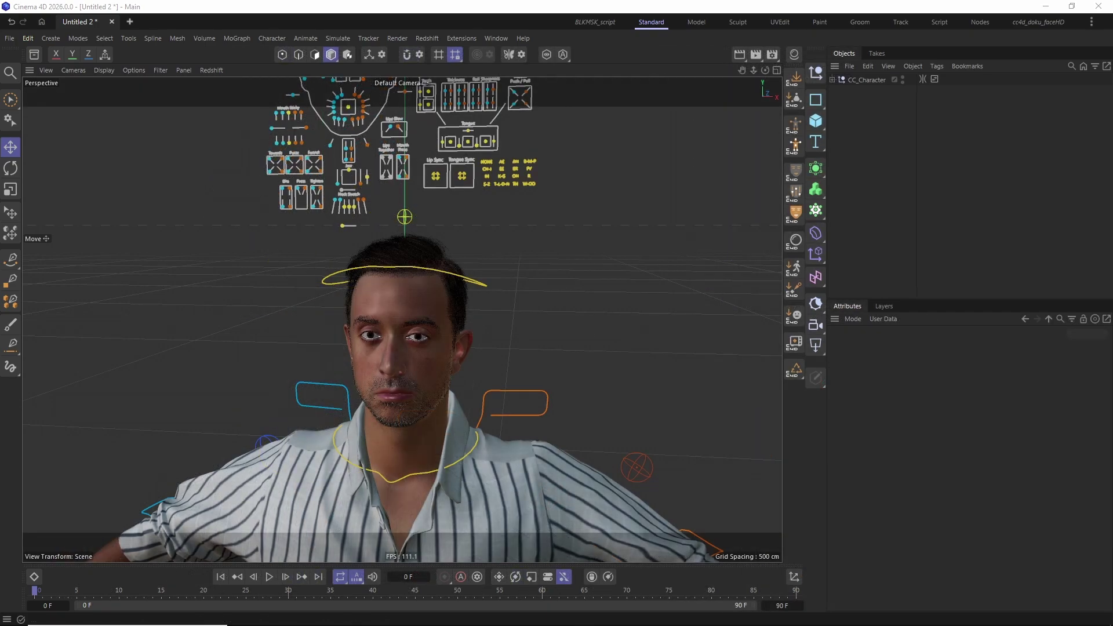
# Step: Import CC5_neutralBaseM-HD_Idle-M_v021.Fbx as facial animation onto CC_Character
pyautogui.click(871, 81)
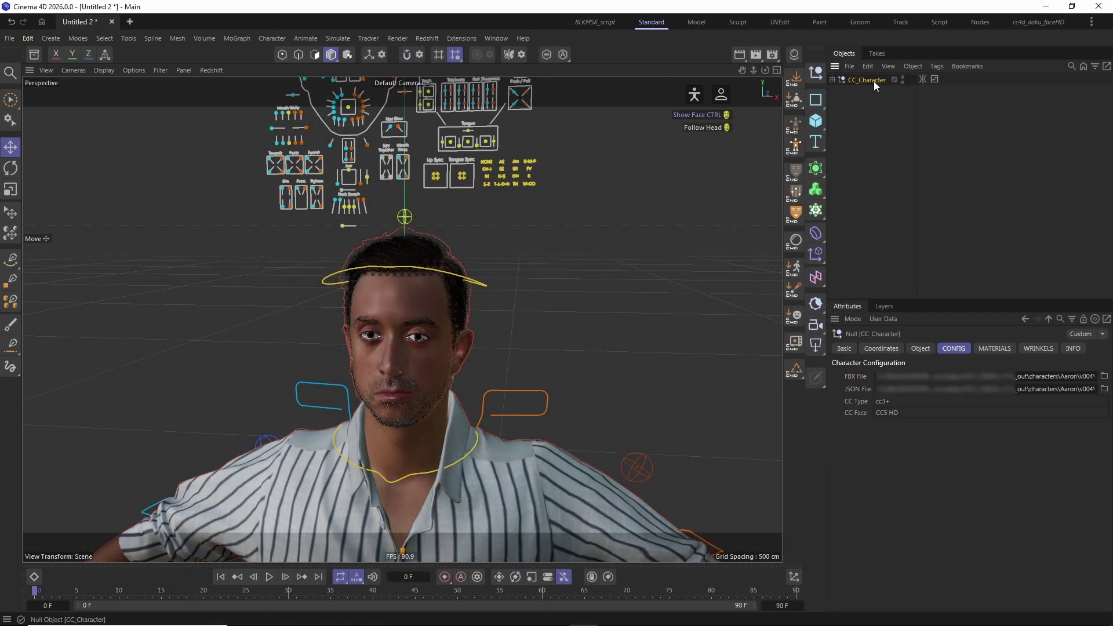
pyautogui.click(796, 313)
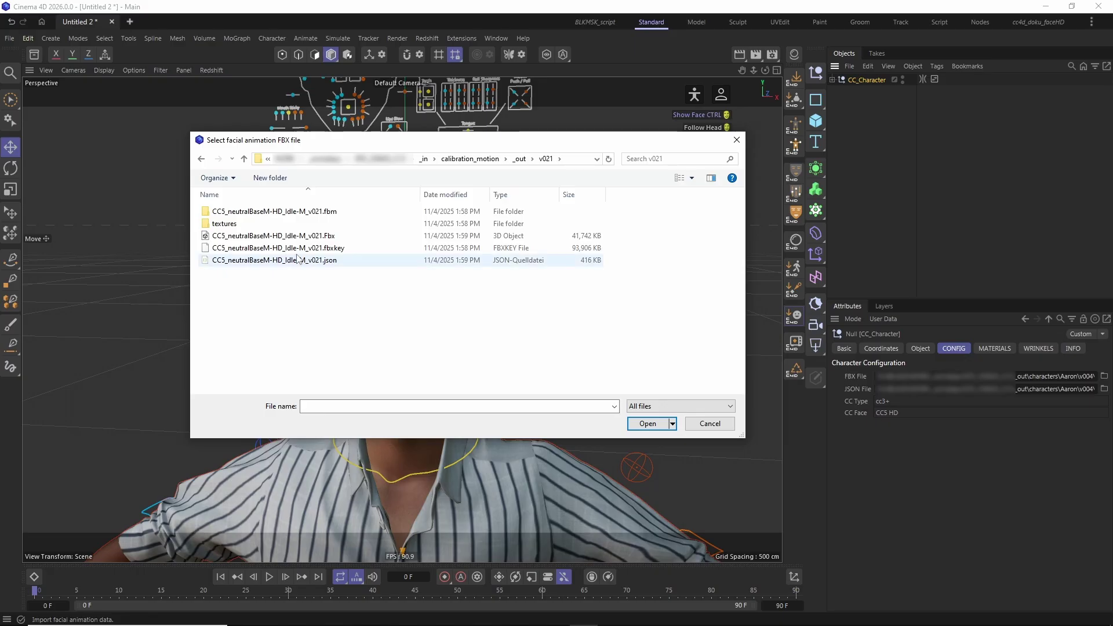
pyautogui.click(277, 237)
pyautogui.click(647, 423)
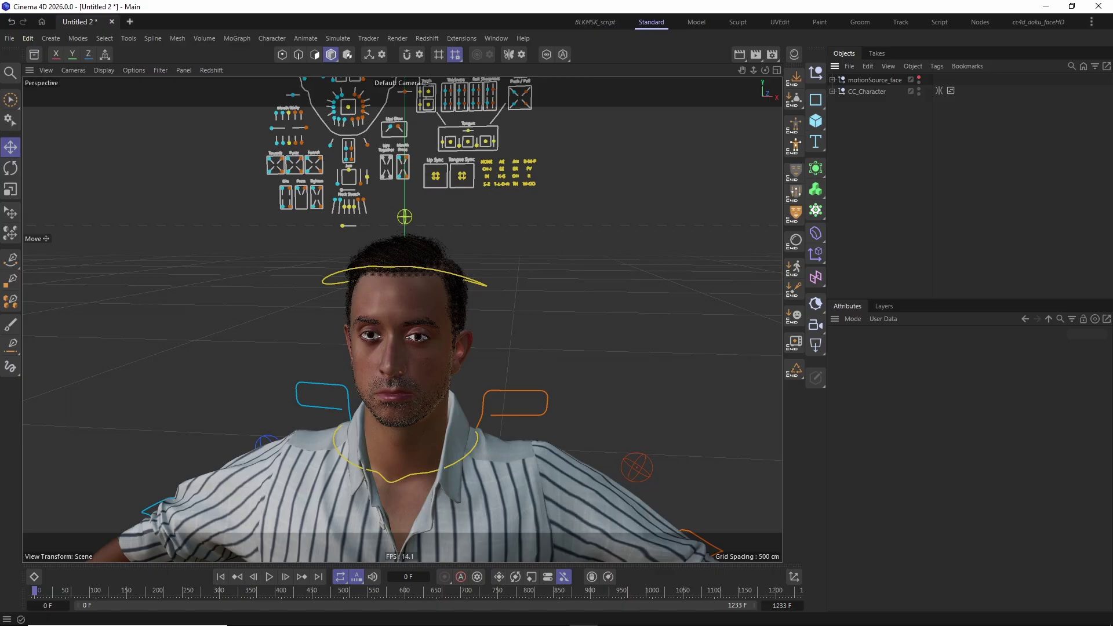
pyautogui.press('F8')
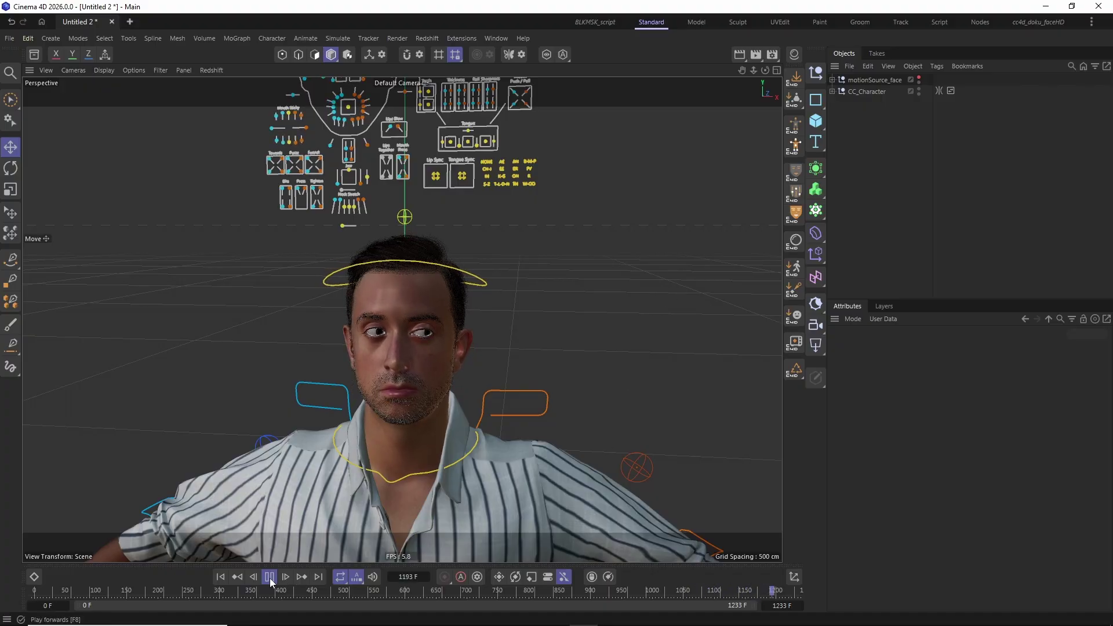
pyautogui.click(220, 577)
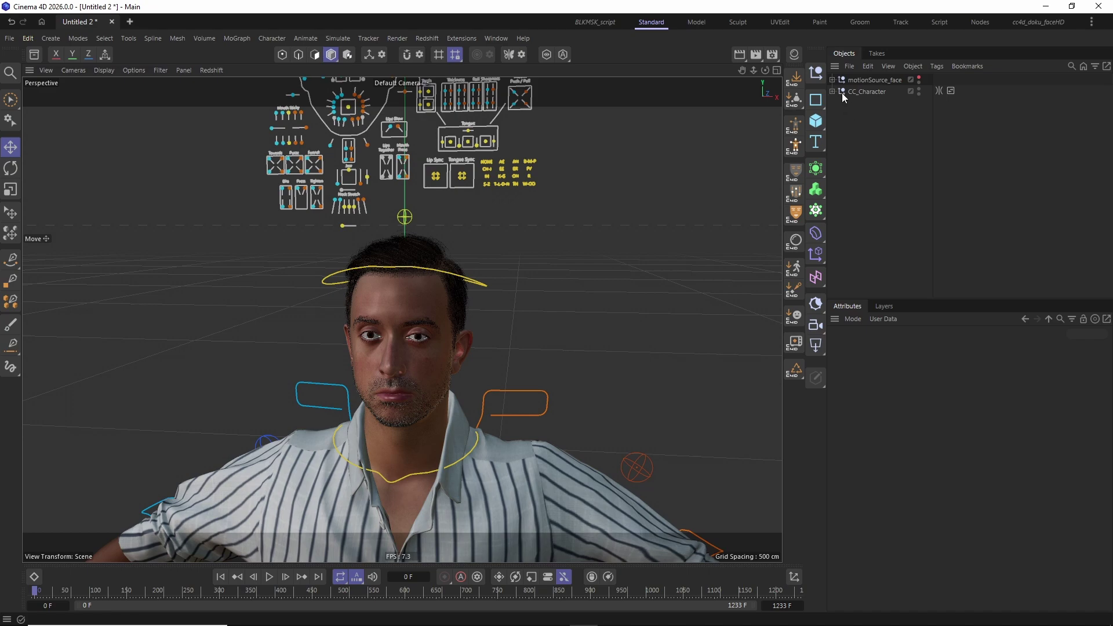
# Step: Expand CC_Character > CC_CTRL > MASTER_CTRL+ and select the faceHD_GRP face controls group
pyautogui.click(833, 91)
pyautogui.click(839, 103)
pyautogui.click(846, 126)
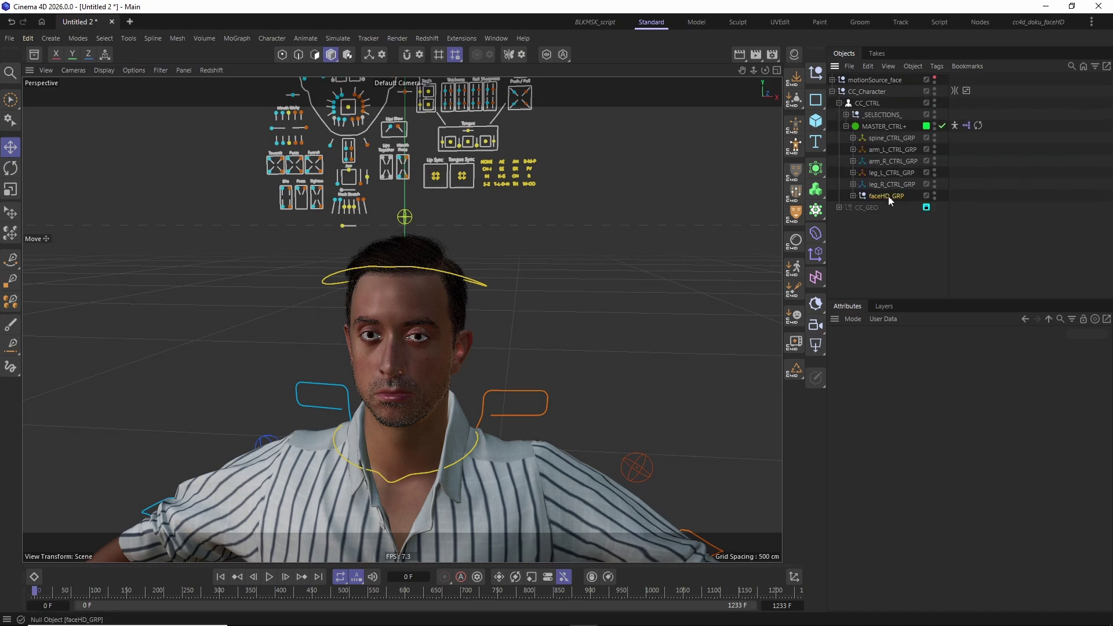
pyautogui.click(890, 196)
# Step: Bake the face controls with Remove Motion Source Objects enabled, then play the baked animation
pyautogui.click(799, 346)
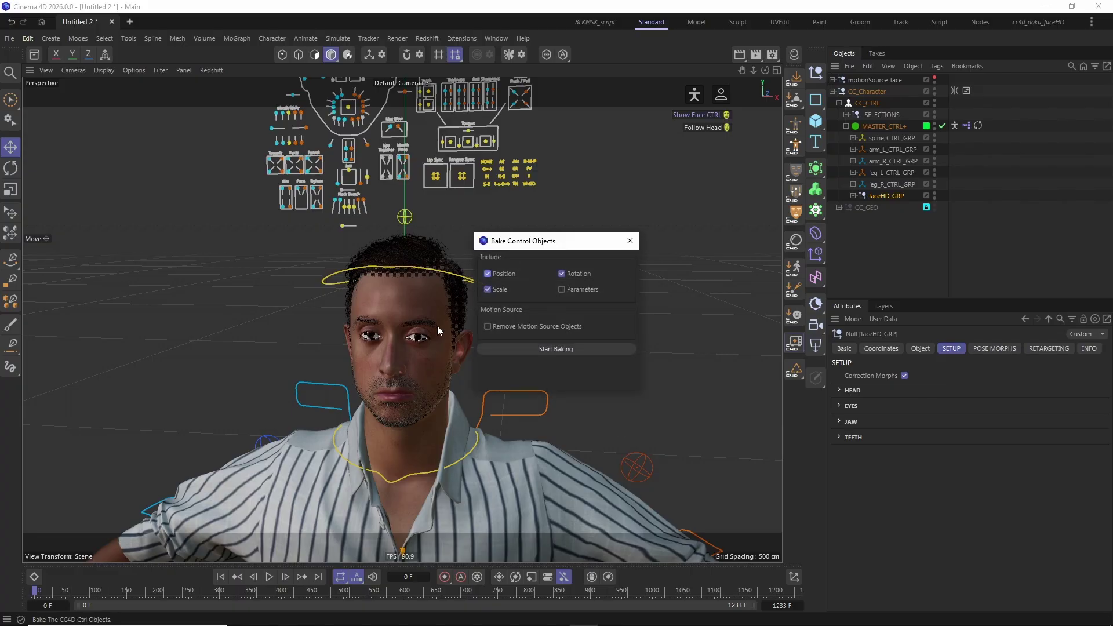
pyautogui.click(487, 326)
pyautogui.click(501, 349)
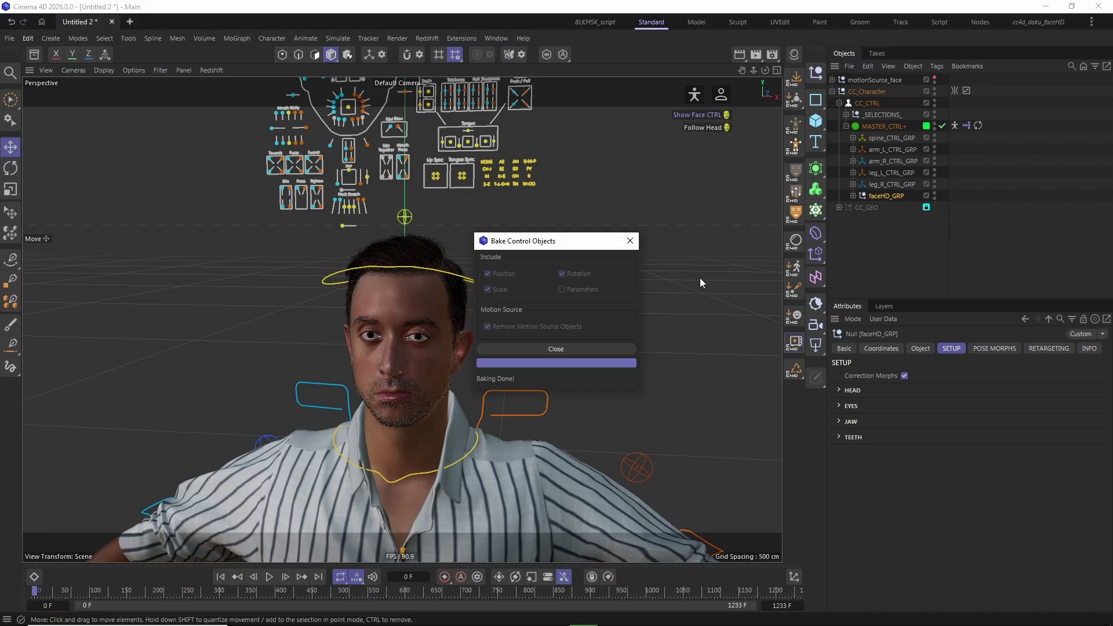
pyautogui.click(555, 348)
pyautogui.press('F8')
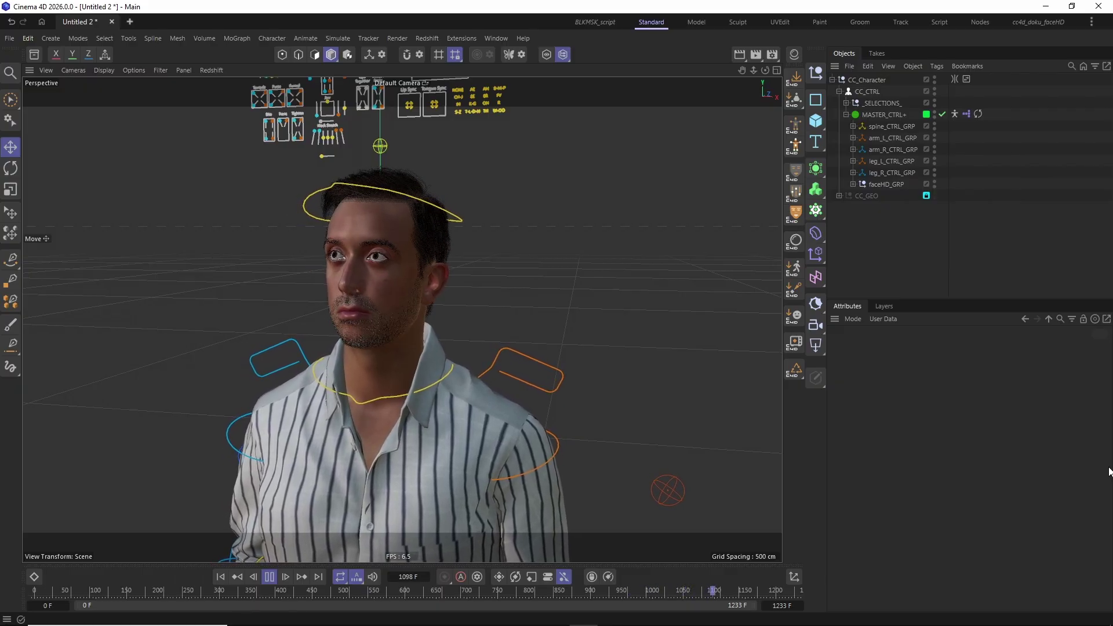
# Step: Show the PY_wrinkleSolver tag's basic settings and scrub through frames 241, 399 and 618
pyautogui.hotkey('shift', 'f')
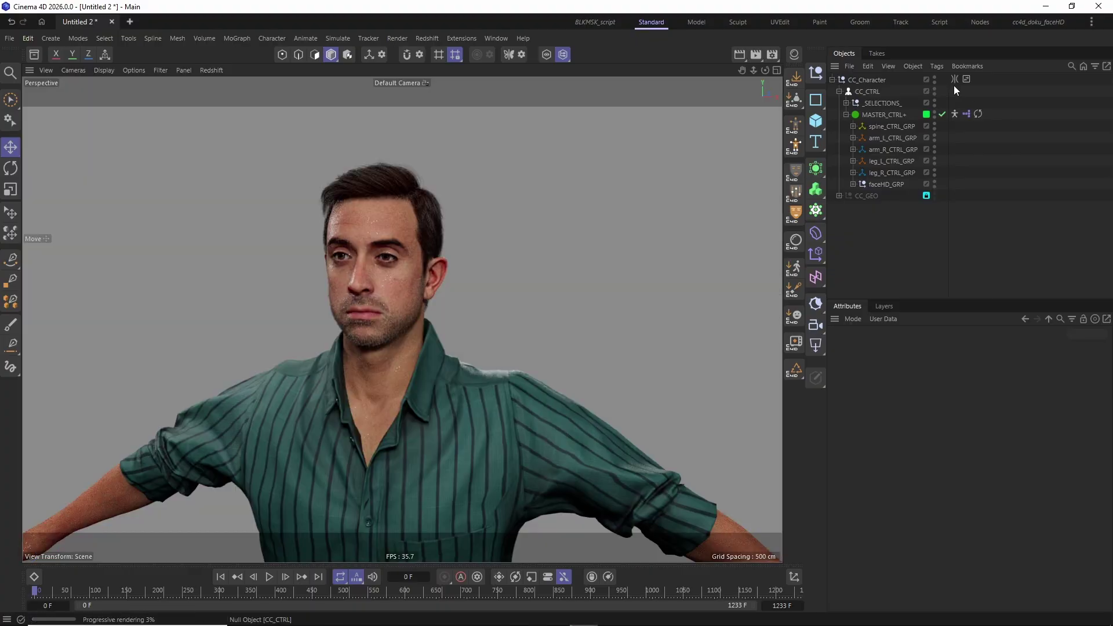
pyautogui.click(954, 79)
pyautogui.click(844, 348)
pyautogui.click(183, 591)
pyautogui.click(280, 592)
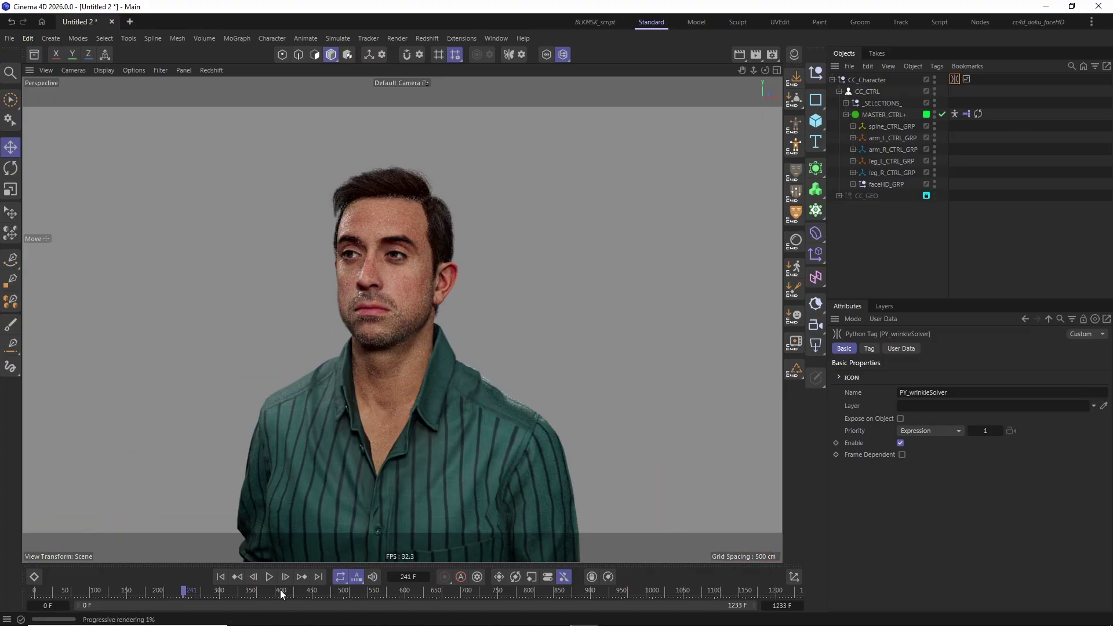
pyautogui.click(350, 591)
pyautogui.click(417, 590)
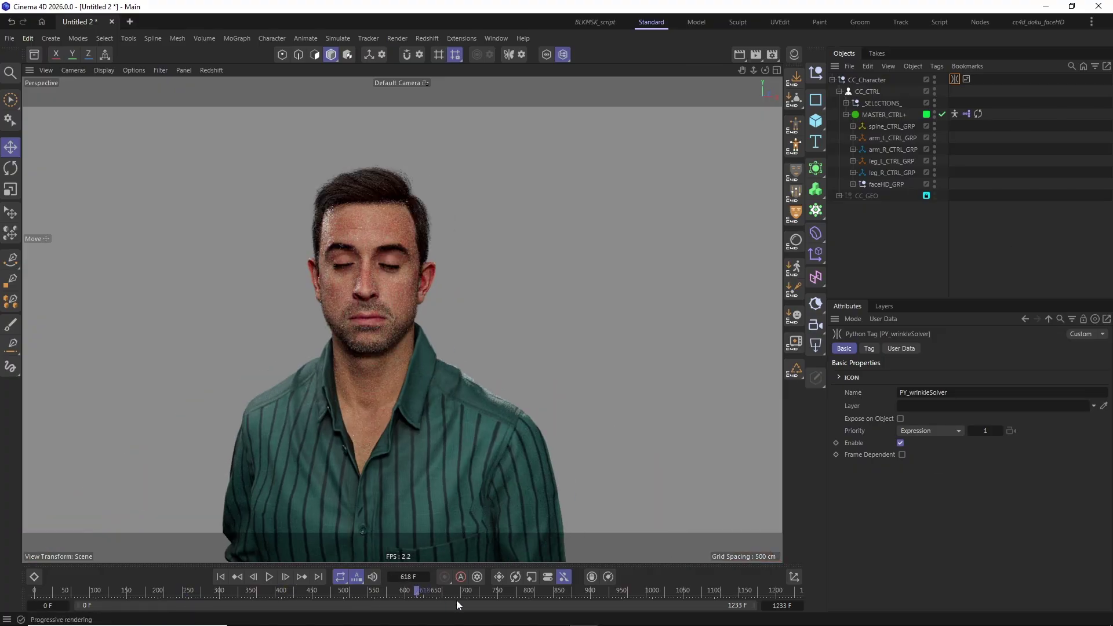
# Step: Set CC_Character's overall wrinkle strength to 0.5 in its WRINKELS settings
pyautogui.click(869, 81)
pyautogui.click(1036, 348)
pyautogui.write('0.5')
pyautogui.press('Return')
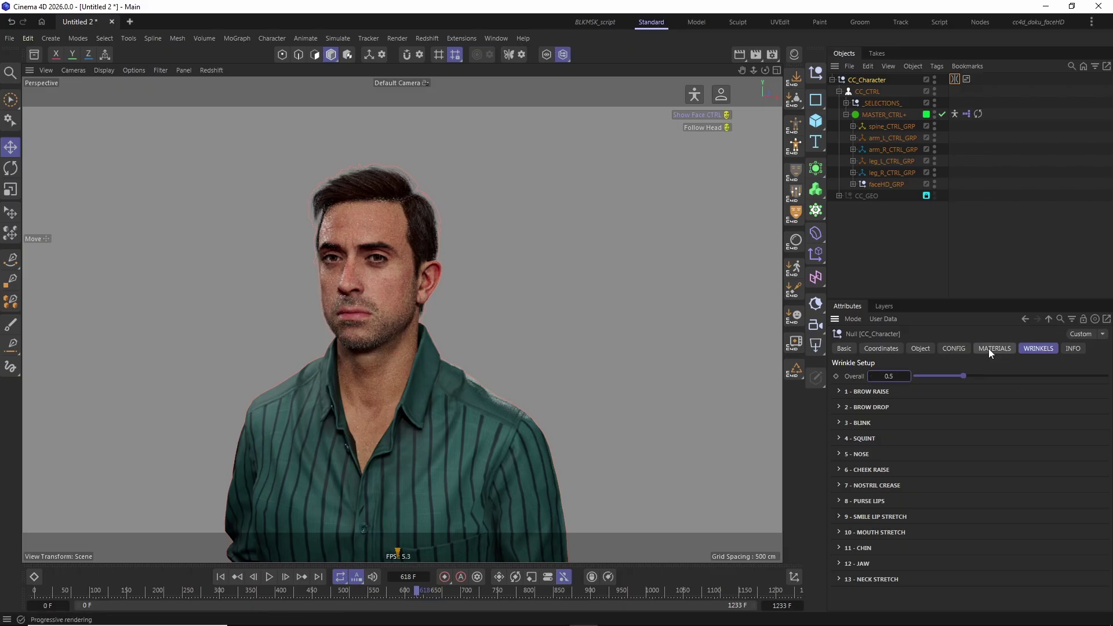
pyautogui.write('.6')
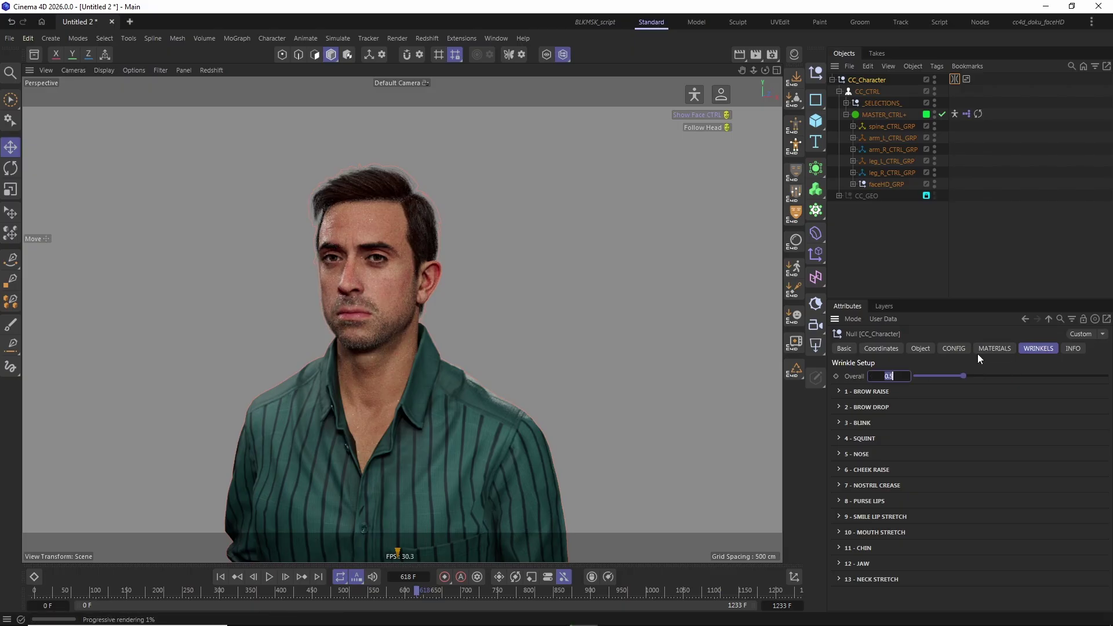